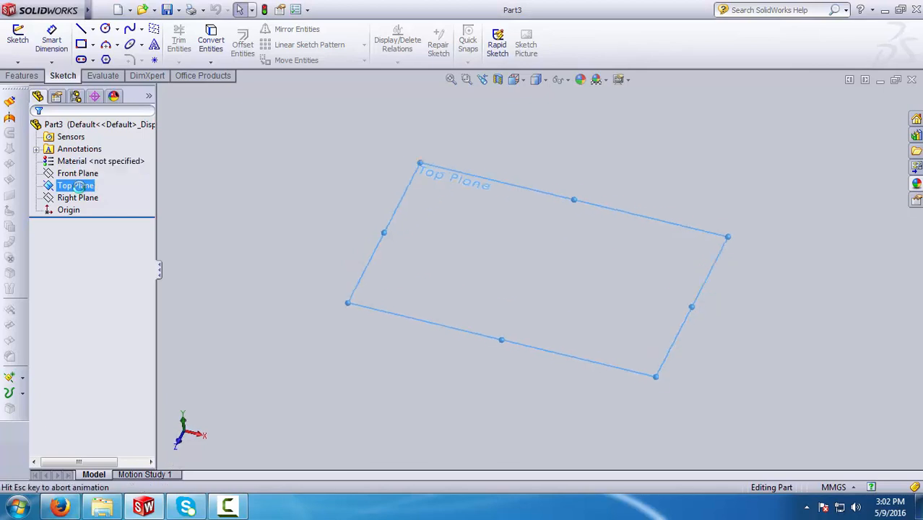
- On the Top Plane, sketch a closed rectangular outline from the origin, about 294 mm wide, with a V notch in its upper edge
click(83, 29)
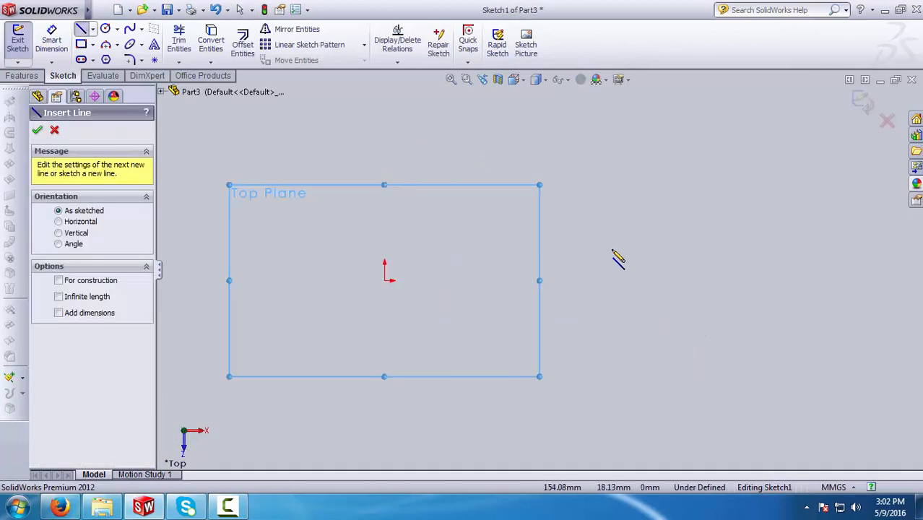
click(384, 280)
click(385, 152)
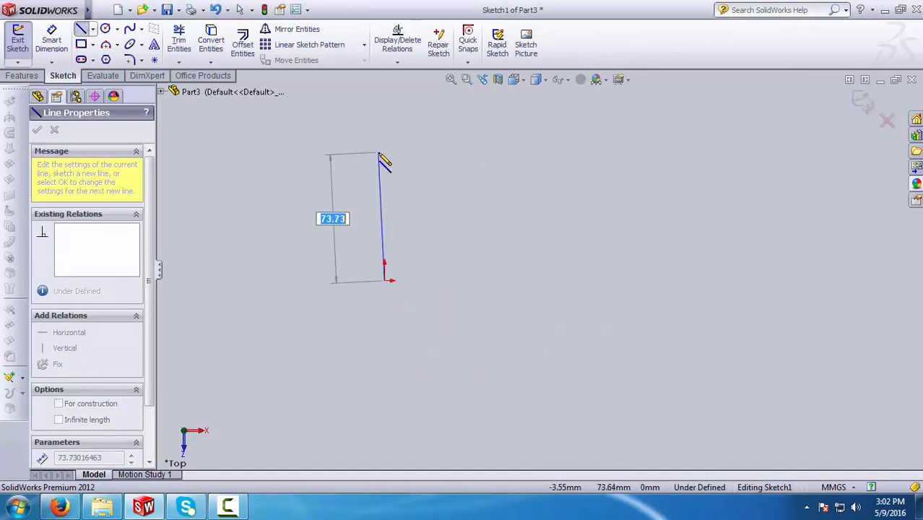
click(601, 149)
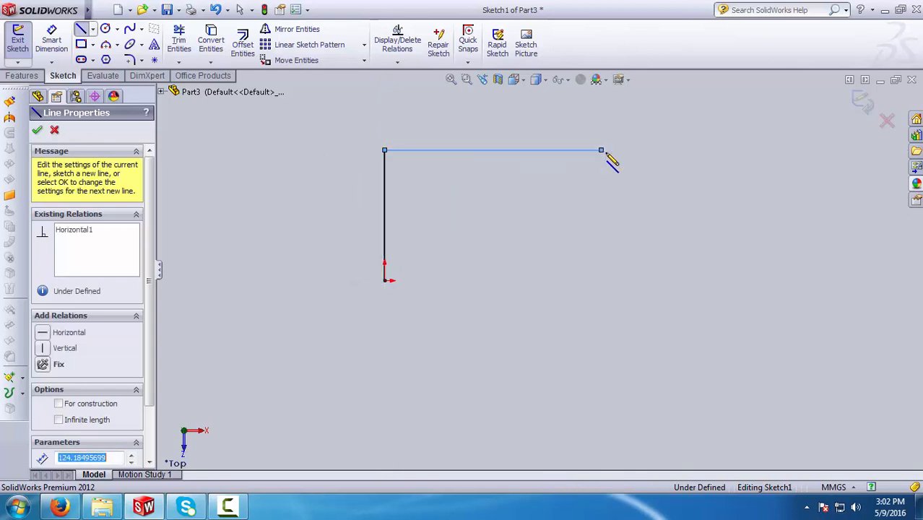
scroll(709, 220, up, 2)
scroll(711, 222, down, 1)
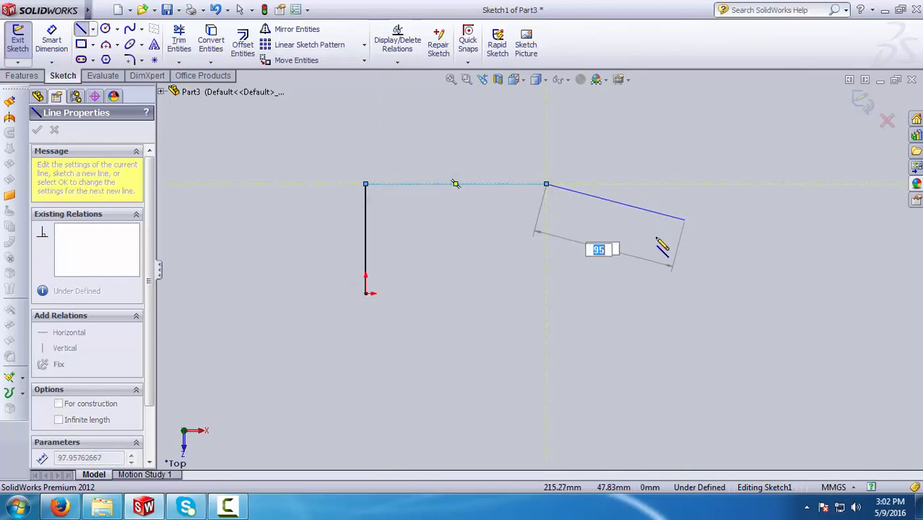
click(593, 230)
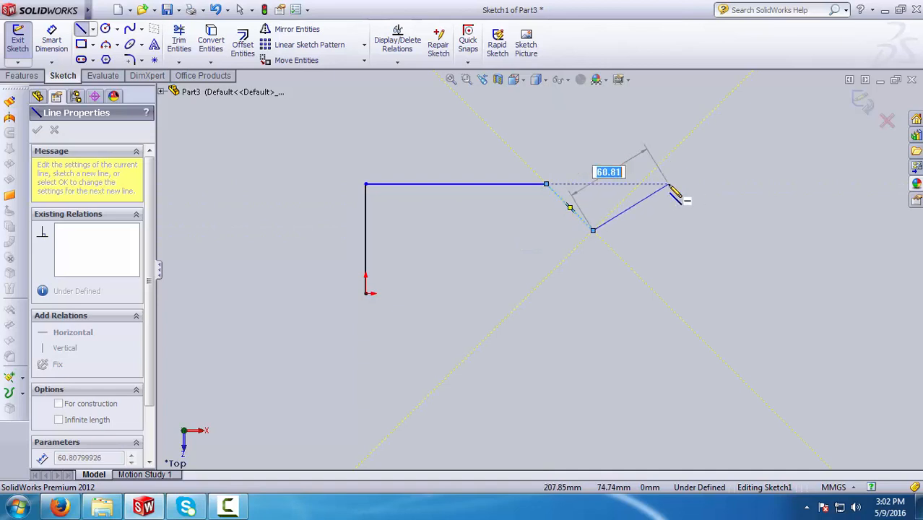
click(669, 184)
click(794, 184)
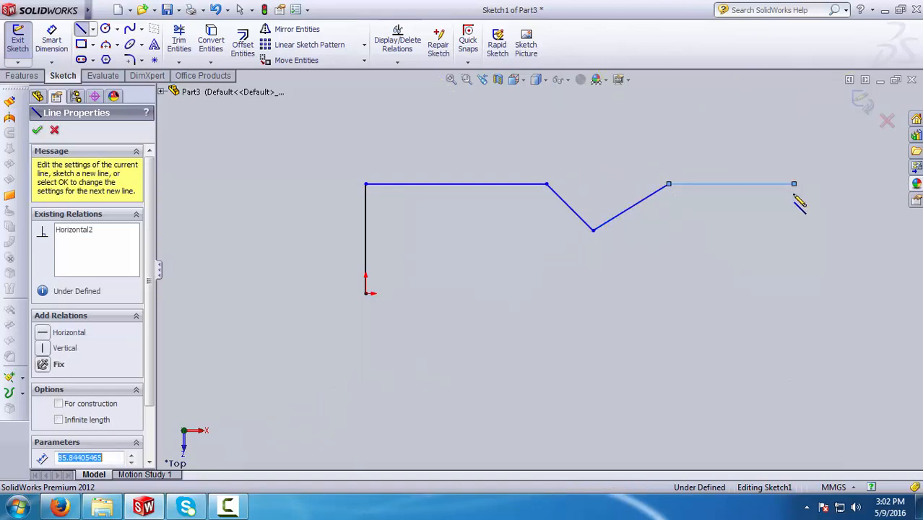
click(794, 293)
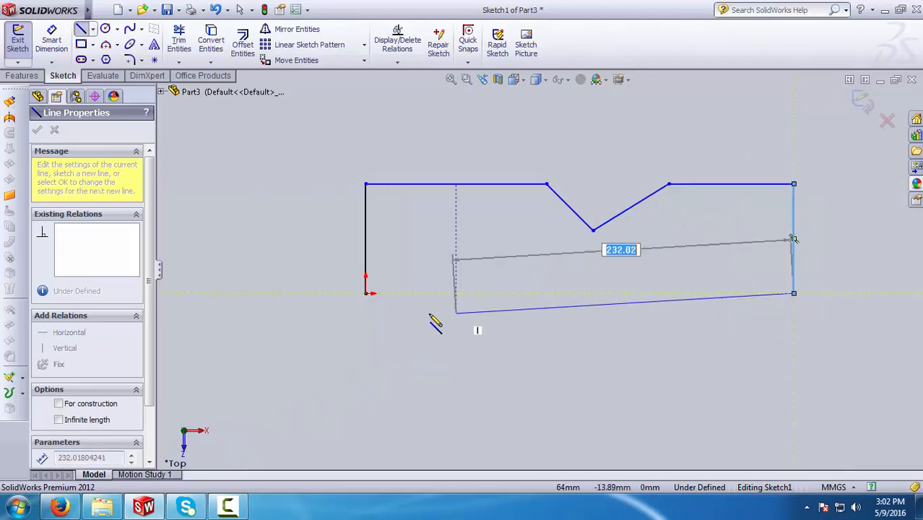
click(366, 294)
right_click(365, 175)
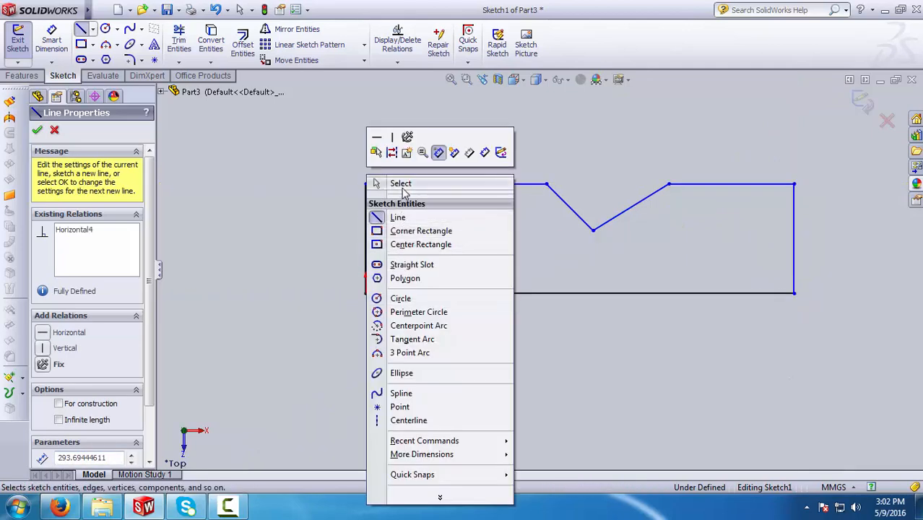
click(375, 182)
- Reshape the V notch by raising its lowest vertex and moving its two upper corners outward to make it wider and shallower
mouse_move(592, 231)
mouse_down()
mouse_move(615, 227)
mouse_move(601, 219)
mouse_up()
click(724, 251)
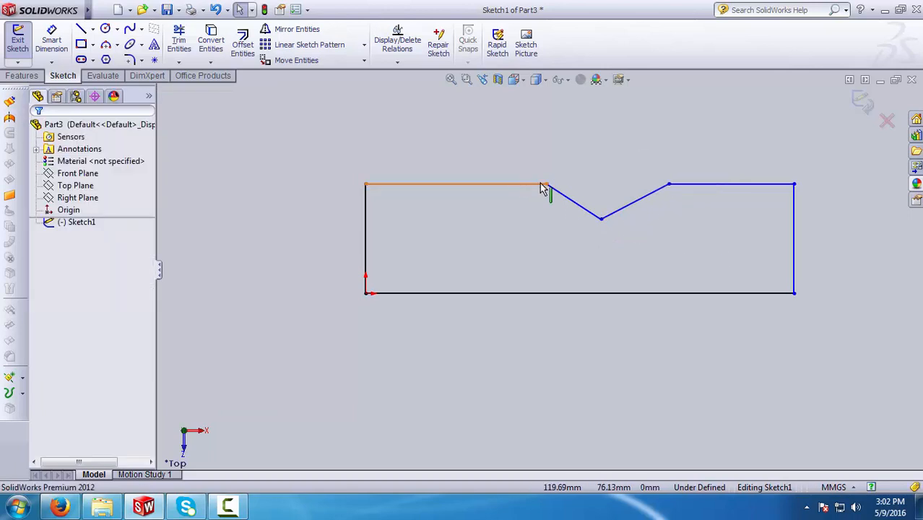
drag(547, 187, 515, 186)
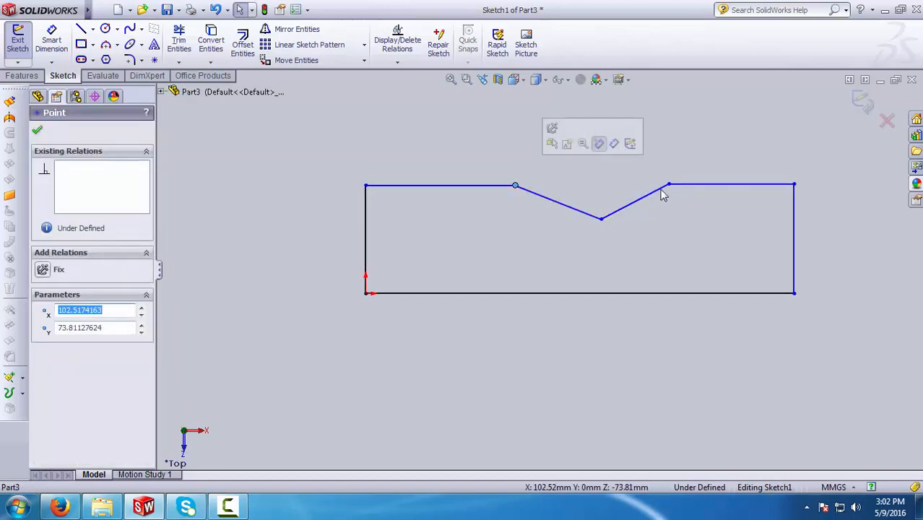
drag(671, 189, 695, 204)
click(770, 361)
- Extrude the notched profile as a boss to a depth of about 185 mm
scroll(686, 337, up, 3)
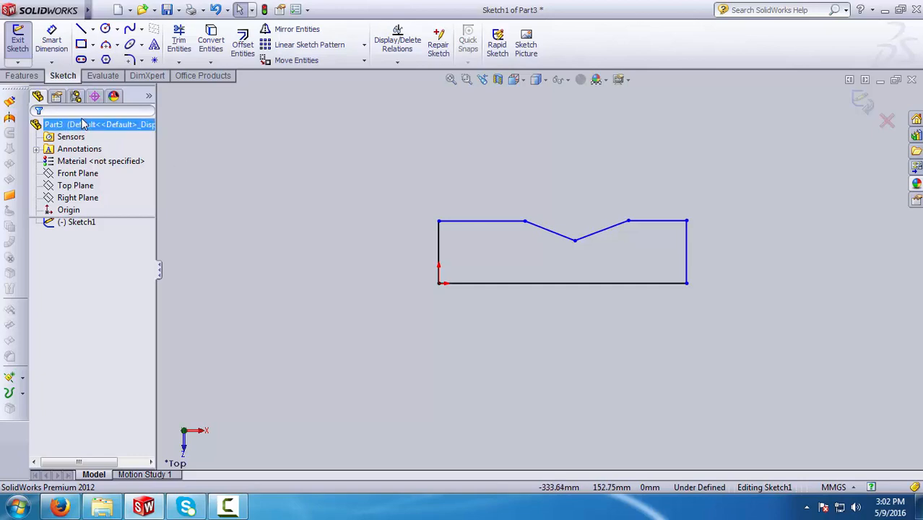
click(21, 76)
click(36, 46)
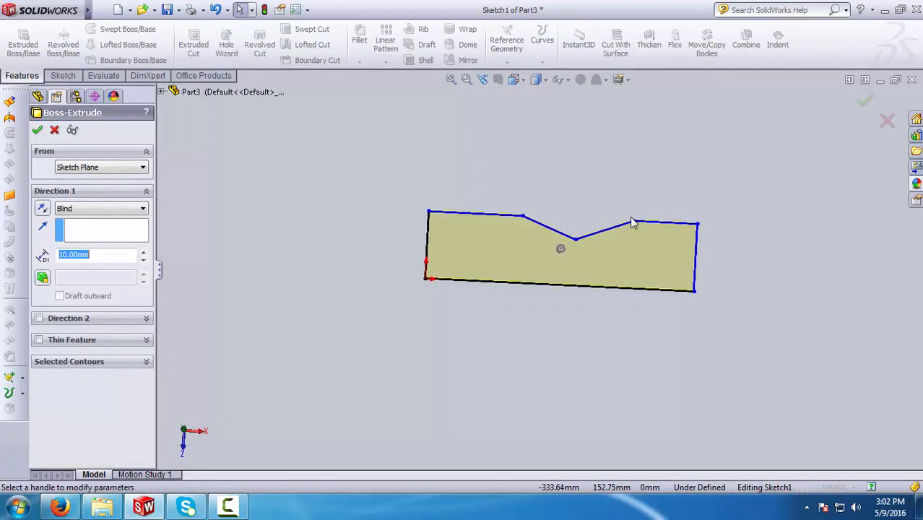
drag(548, 262, 526, 133)
mouse_move(526, 133)
middle_down()
mouse_move(639, 302)
mouse_move(580, 213)
mouse_move(682, 329)
middle_up()
click(865, 102)
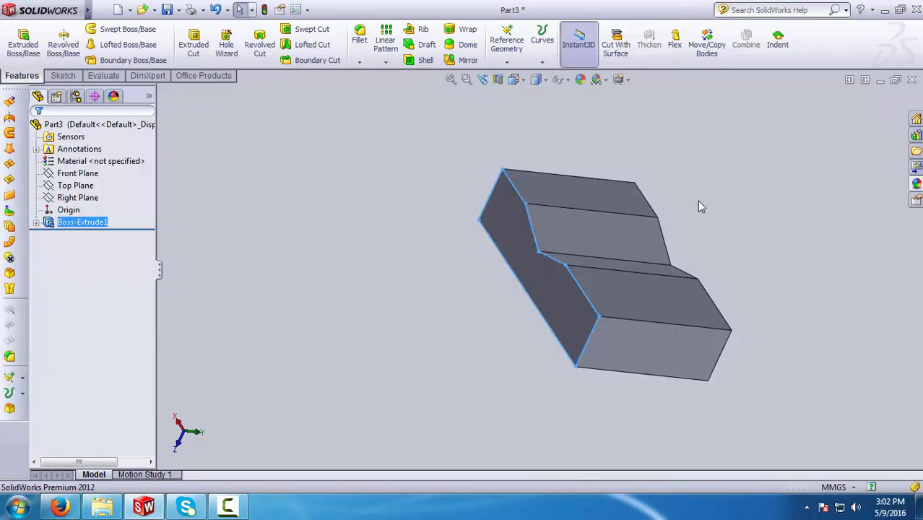
- Start a new sketch on the narrower flat face beside the V notch and view it straight on
middle_drag(701, 204, 751, 230)
click(757, 168)
scroll(697, 184, up, 2)
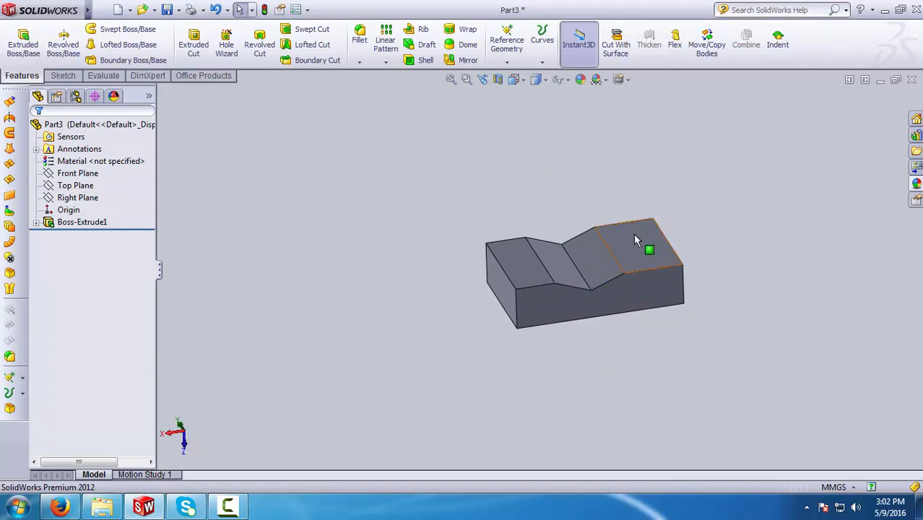
middle_drag(633, 237, 619, 314)
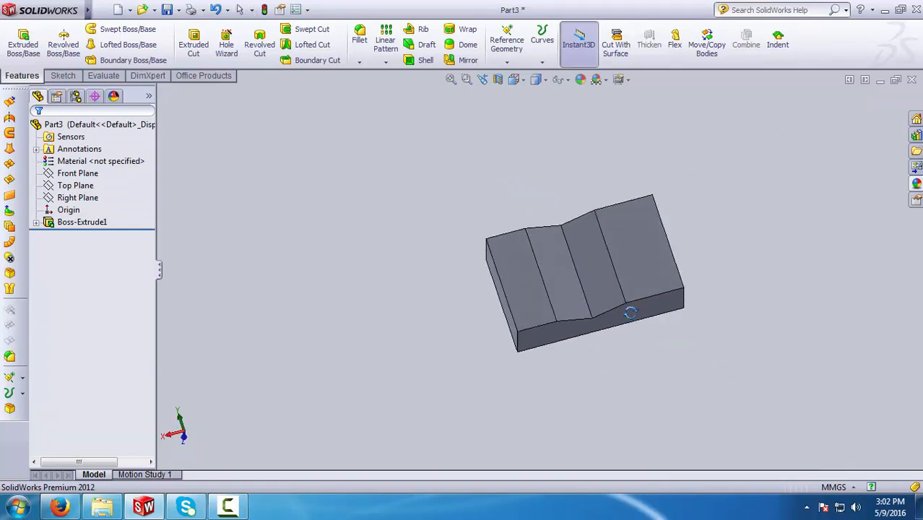
click(532, 274)
click(578, 224)
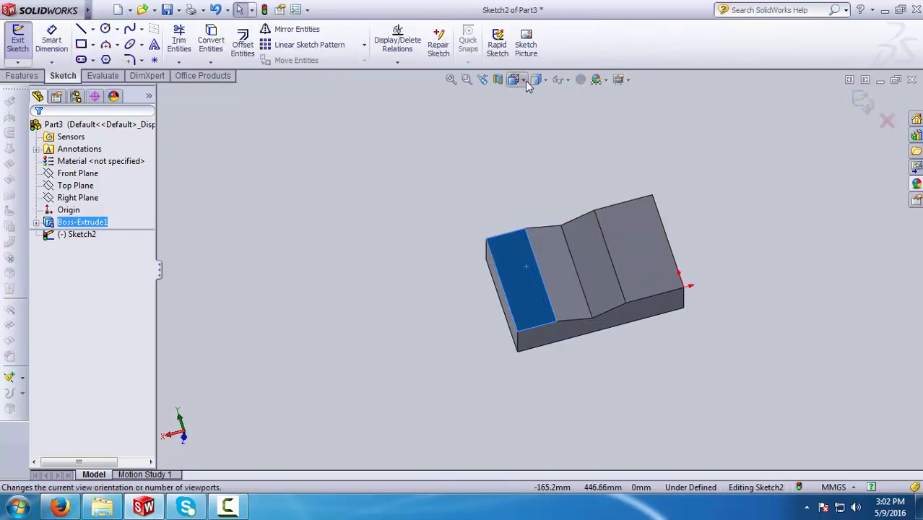
click(528, 85)
click(583, 130)
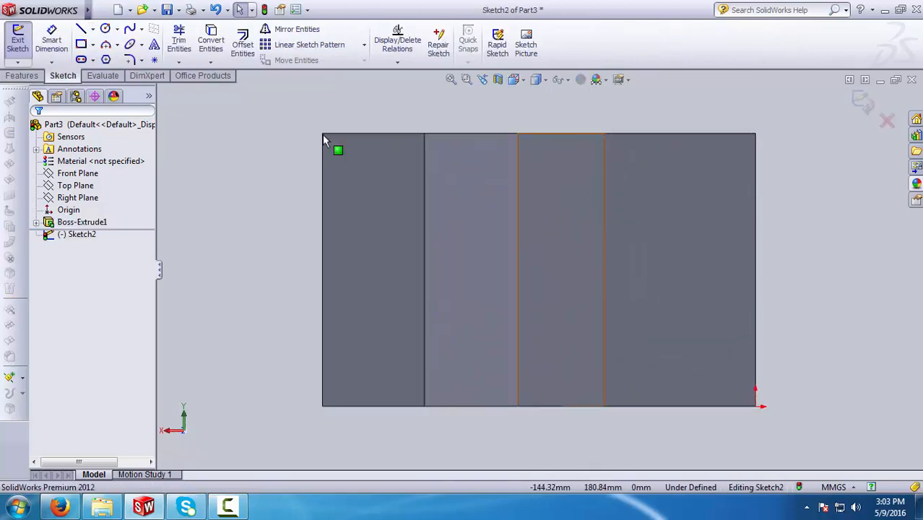
- Sketch a closed tapered quadrilateral across the notch between the block's end edges, about 84 mm wide at one end and 43 mm at the other
click(83, 30)
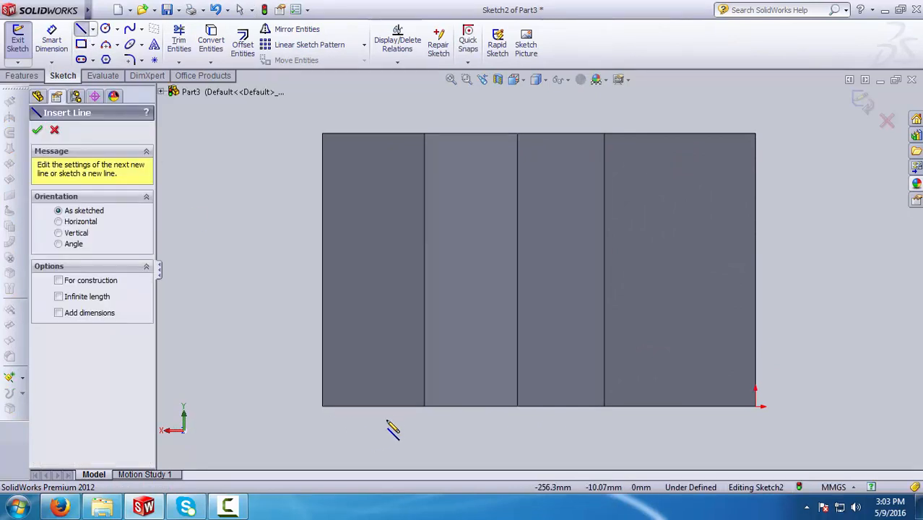
click(469, 406)
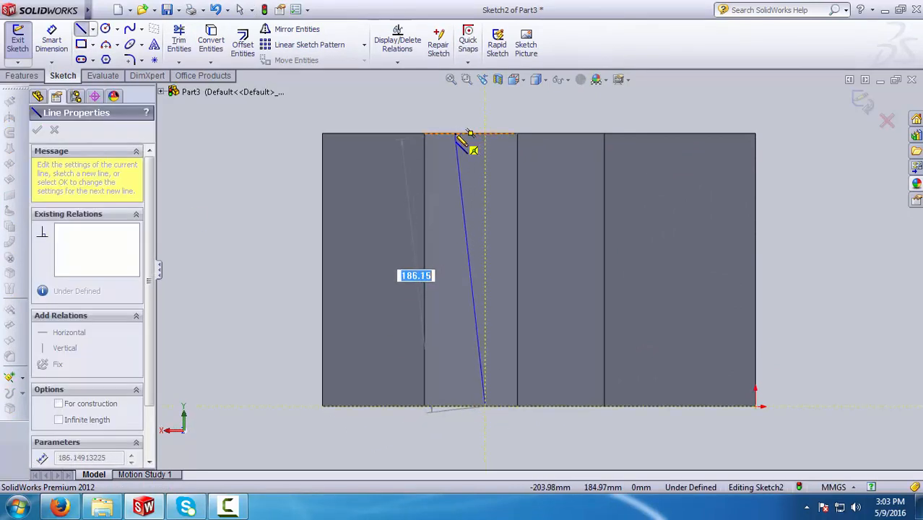
click(455, 133)
click(578, 132)
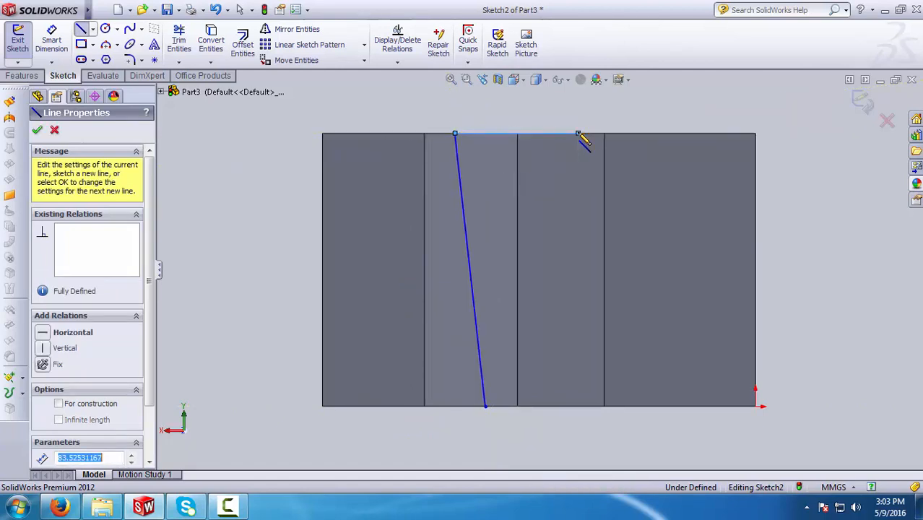
click(549, 406)
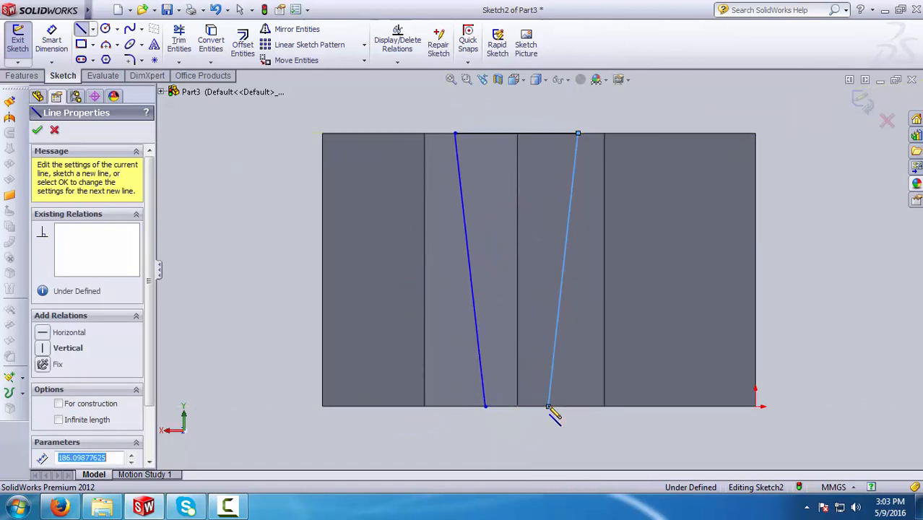
click(485, 406)
right_click(487, 412)
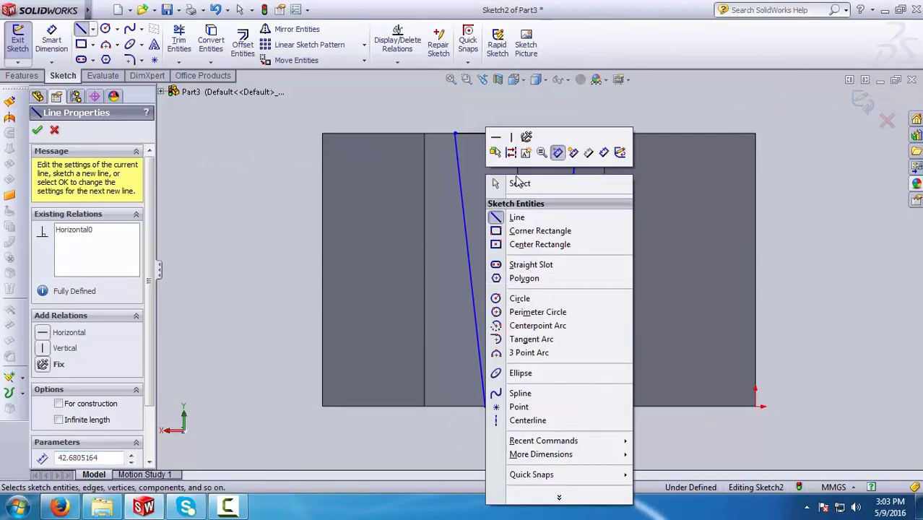
click(506, 182)
- Create a projection split line from the tapered sketch onto the two sloping faces of the V notch
middle_drag(409, 449, 445, 323)
scroll(498, 245, up, 3)
scroll(571, 302, down, 2)
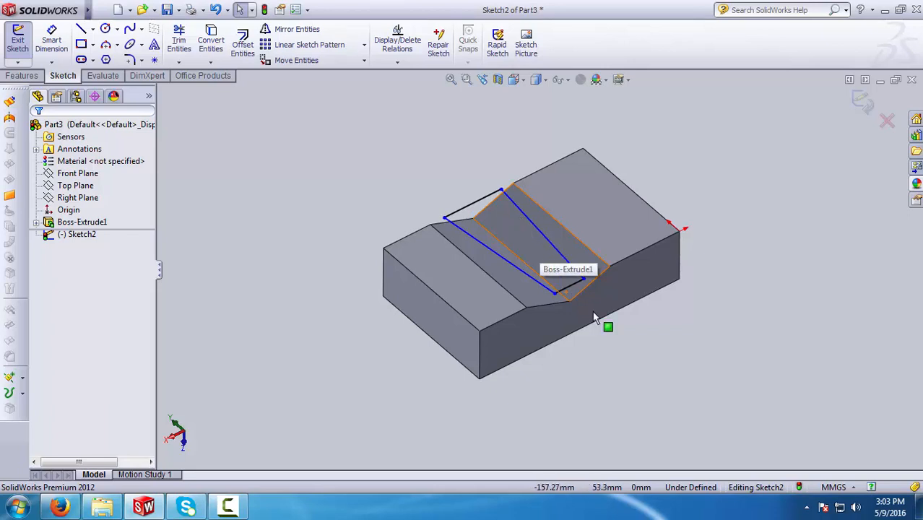
scroll(606, 326, down, 2)
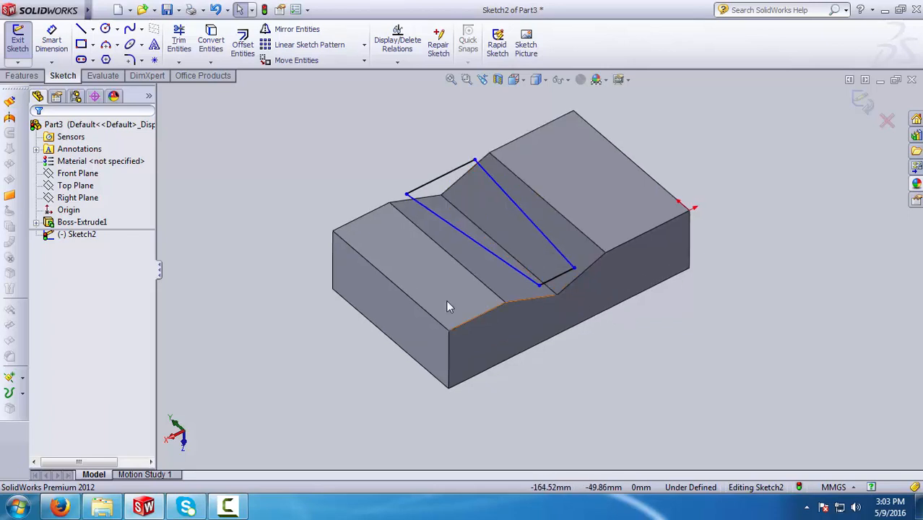
click(17, 76)
click(543, 62)
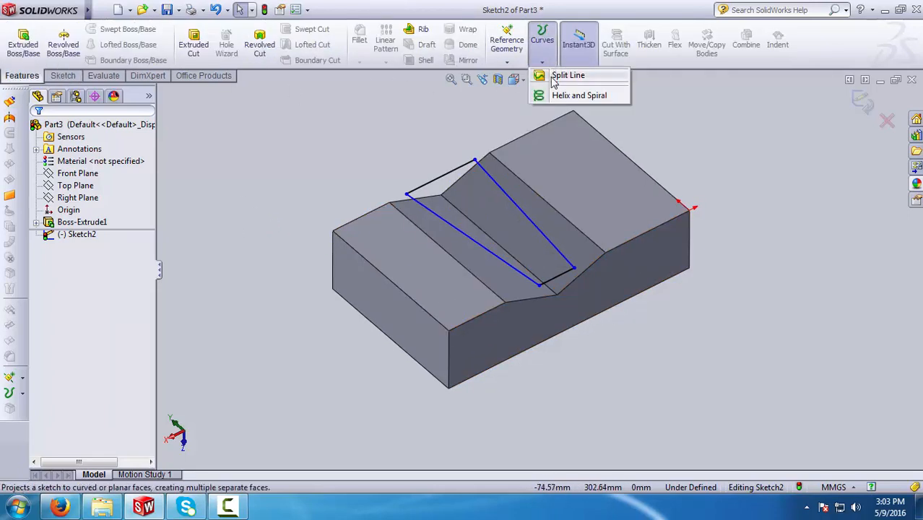
click(560, 75)
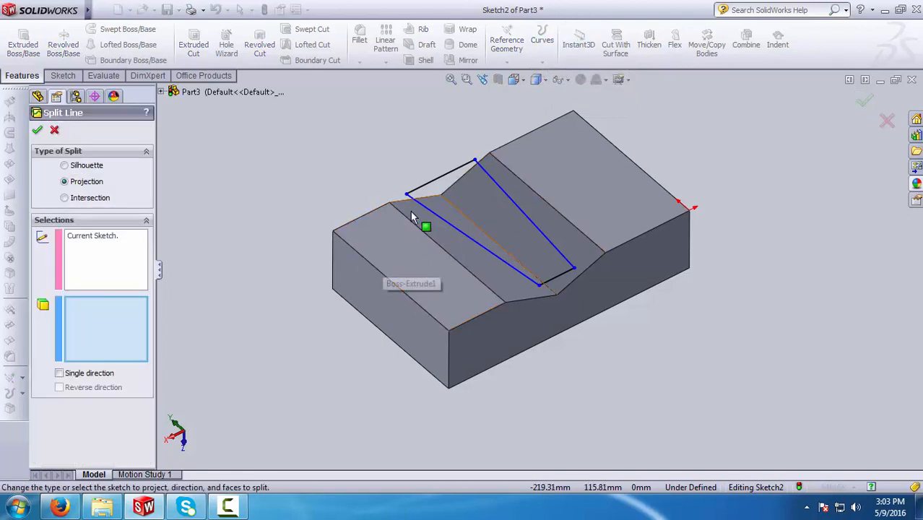
click(483, 270)
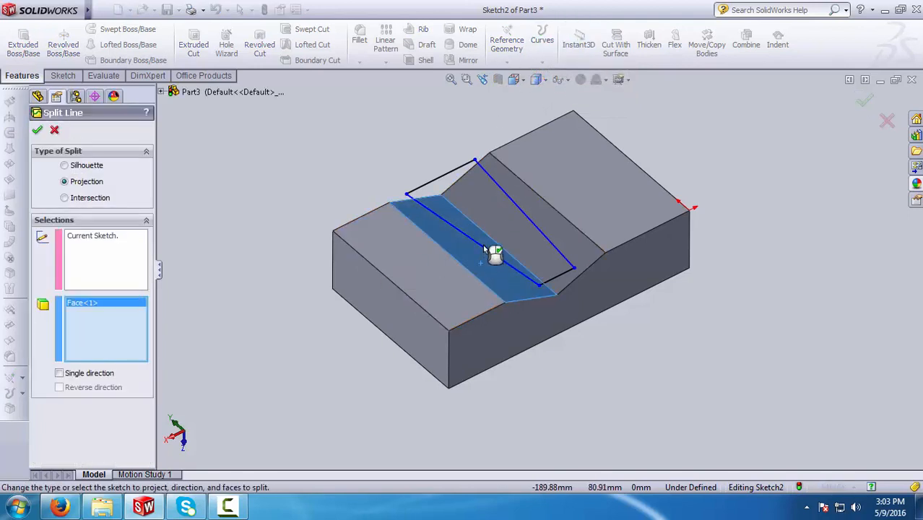
click(491, 205)
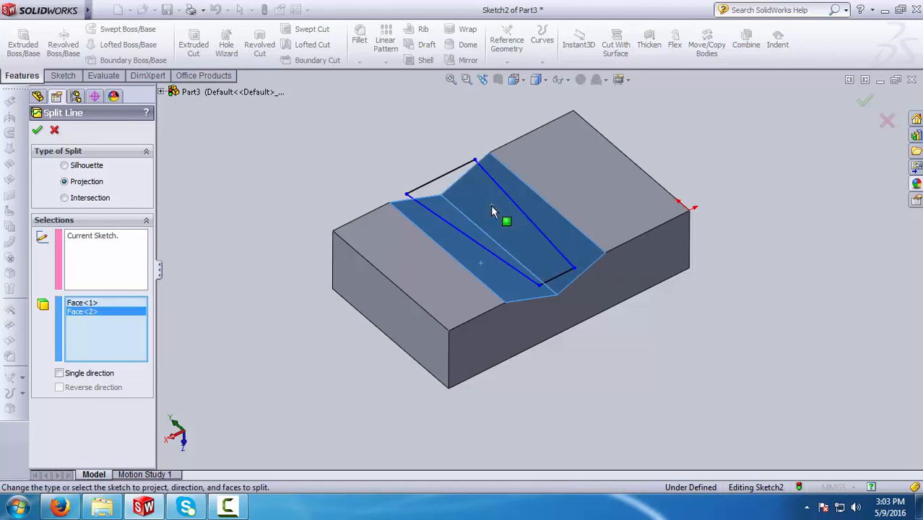
click(37, 131)
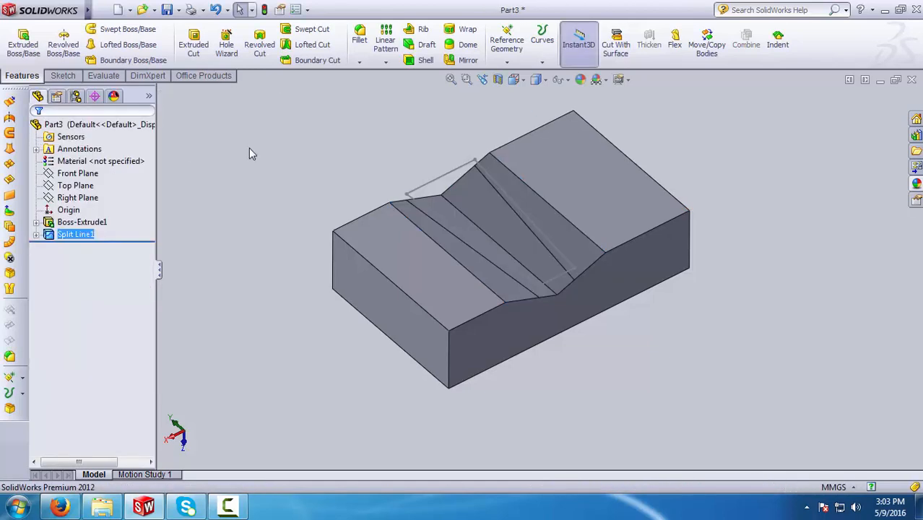
- Start a face fillet with the two inner split faces of the V notch as face set 1 and face set 2
middle_drag(331, 151, 395, 161)
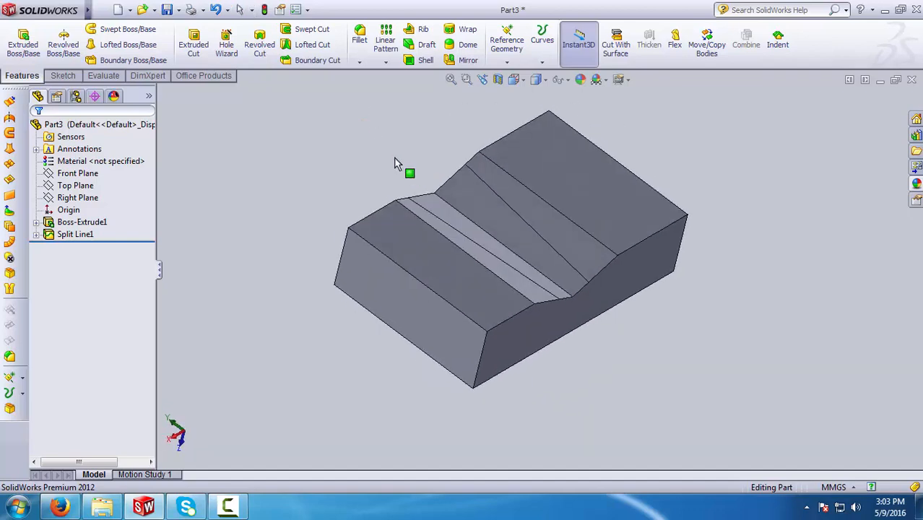
click(360, 40)
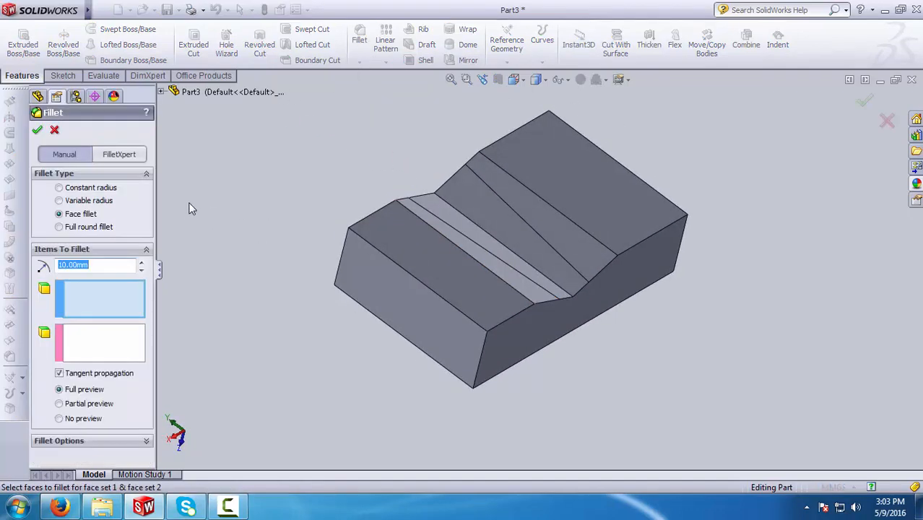
middle_drag(336, 309, 300, 317)
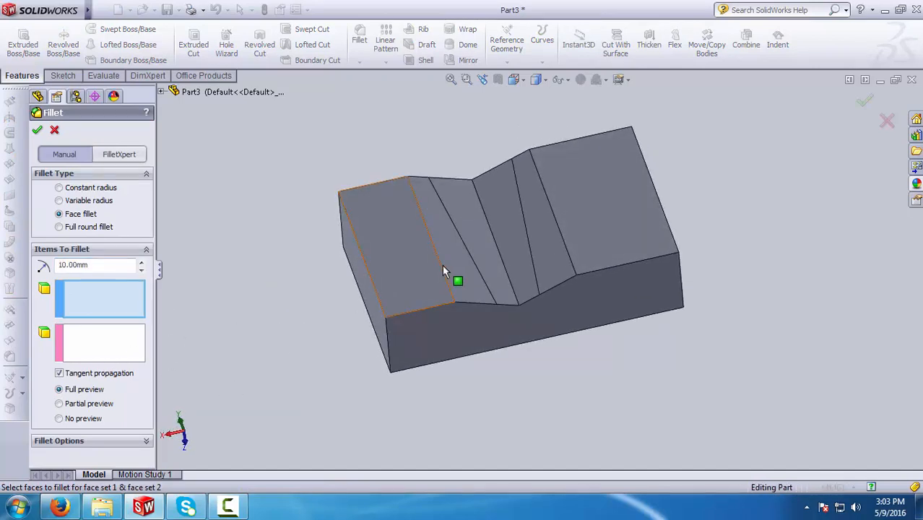
click(486, 242)
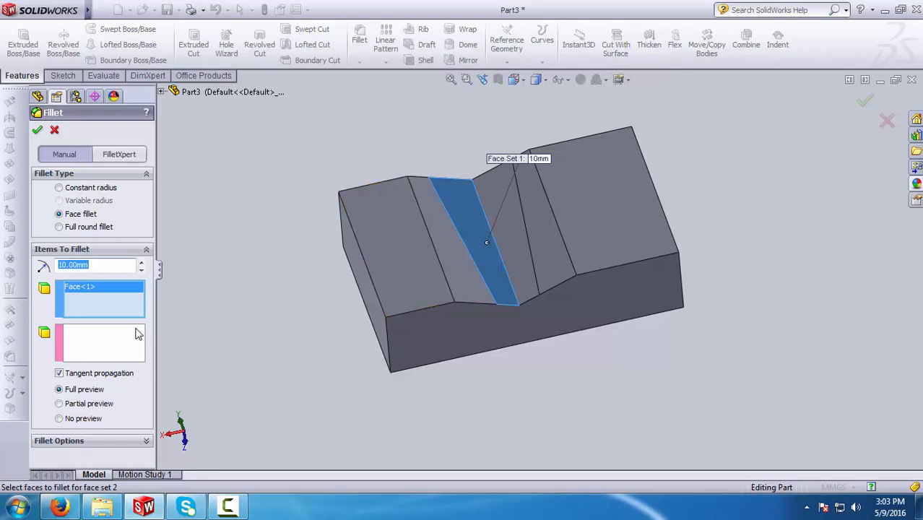
click(124, 350)
click(515, 236)
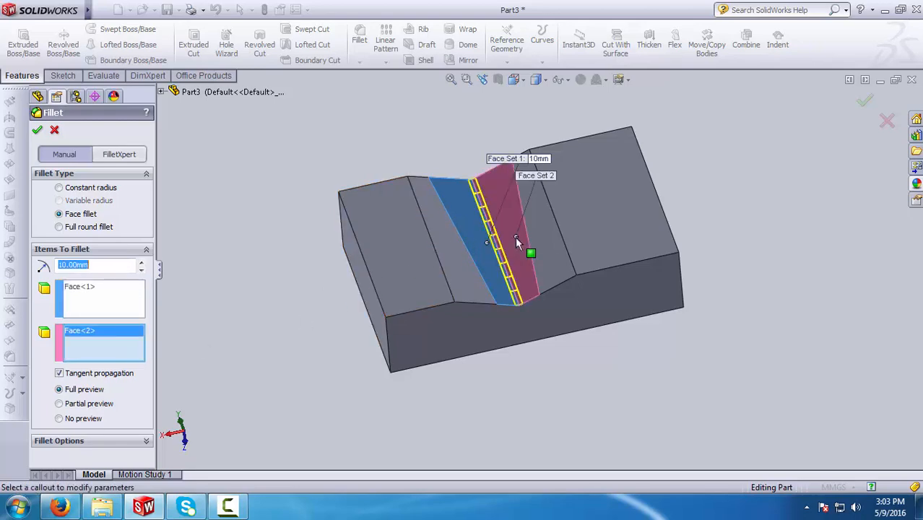
middle_drag(431, 354, 257, 398)
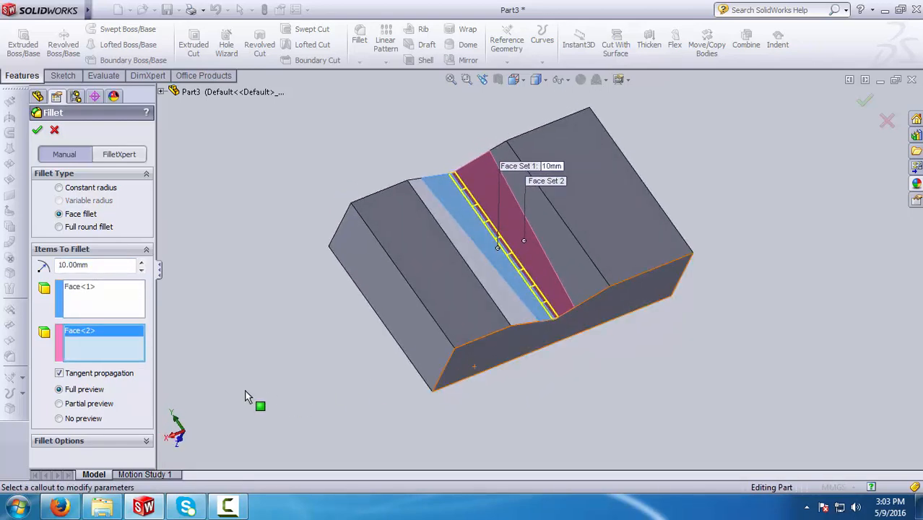
- Set the two outer tapered split edges of the notch as the face fillet's hold lines
click(145, 441)
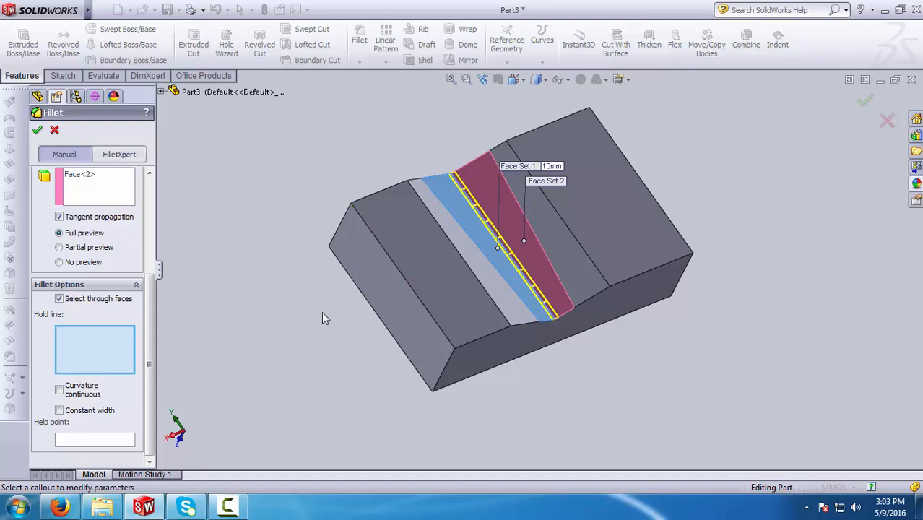
middle_drag(323, 319, 354, 311)
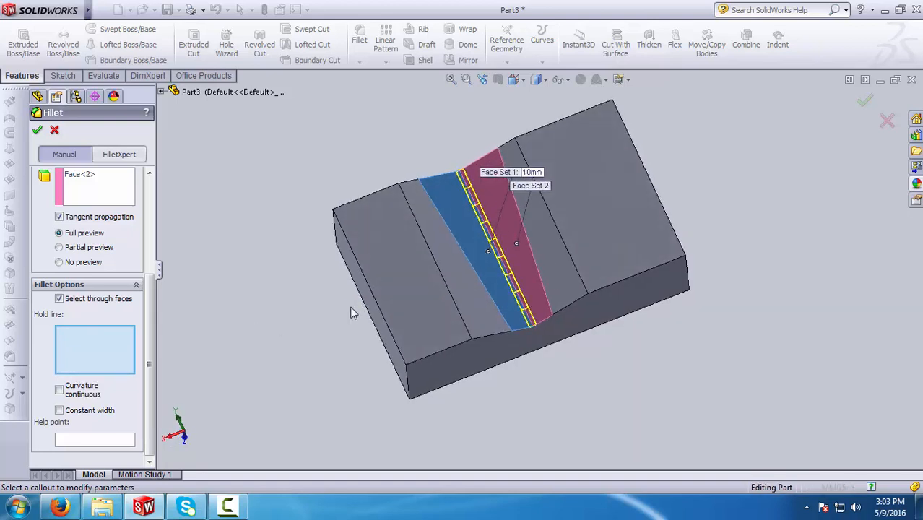
click(458, 250)
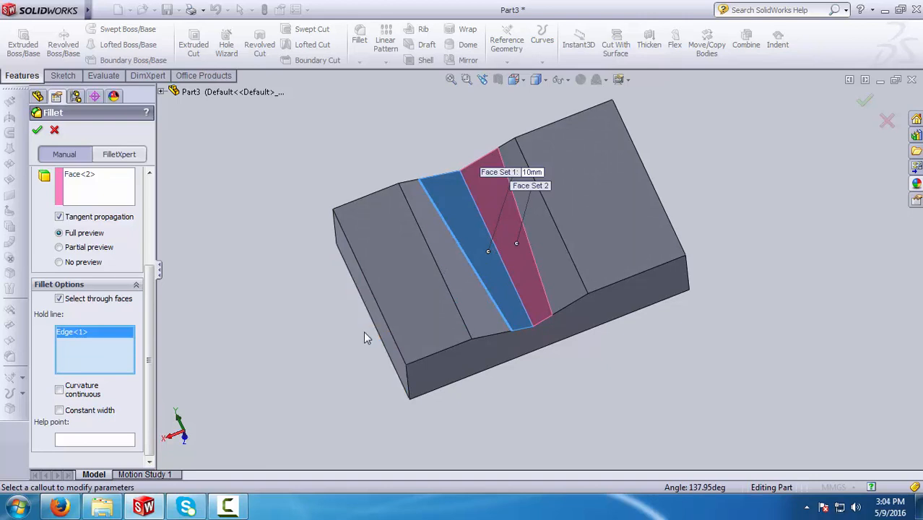
middle_drag(327, 363, 340, 326)
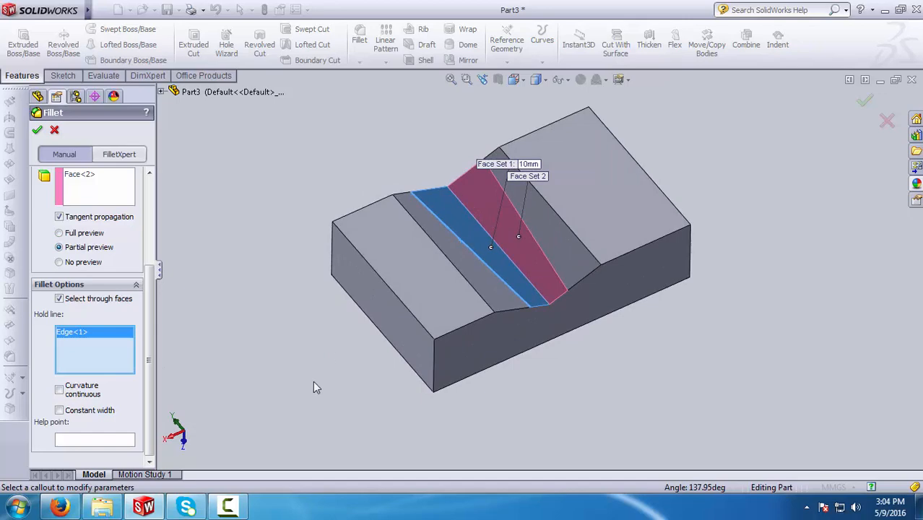
click(551, 264)
middle_drag(557, 365, 529, 361)
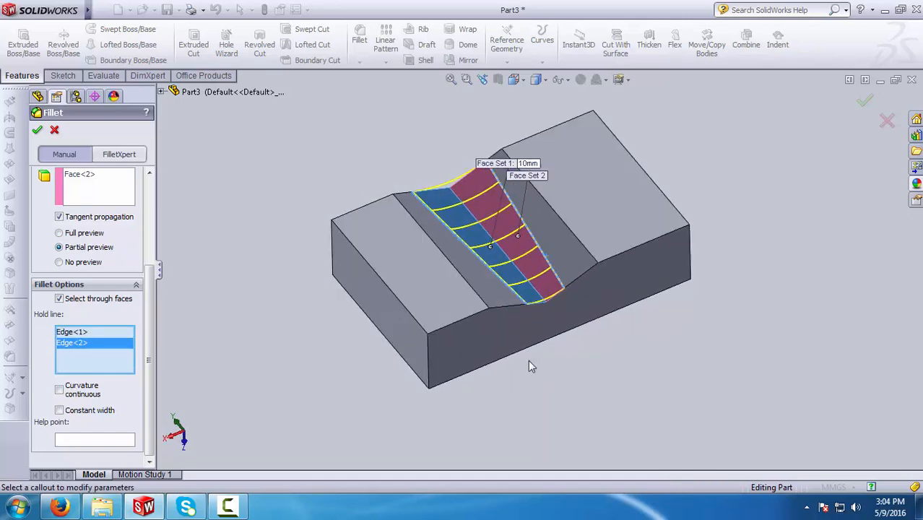
- Move the Face Set 1 callout clear of the notch and accept the face fillet
scroll(565, 242, down, 2)
middle_drag(565, 242, 463, 259)
scroll(568, 238, up, 3)
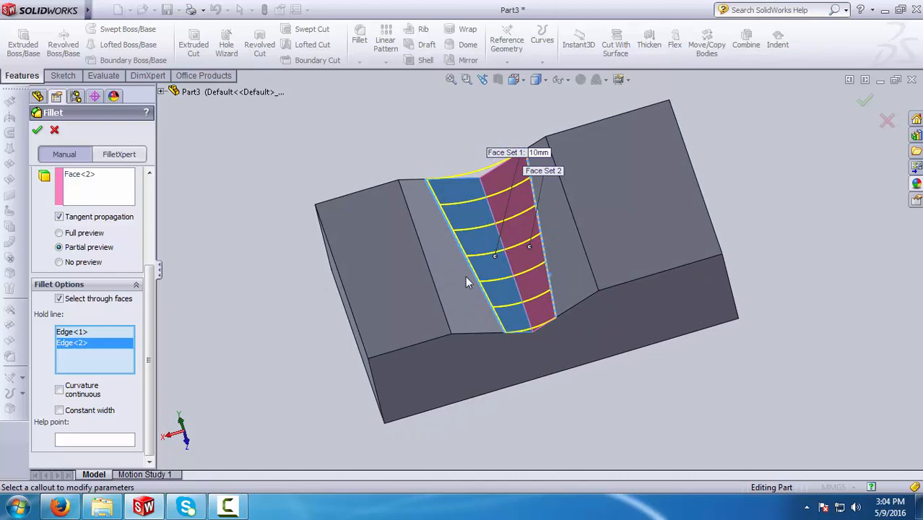
drag(503, 153, 301, 143)
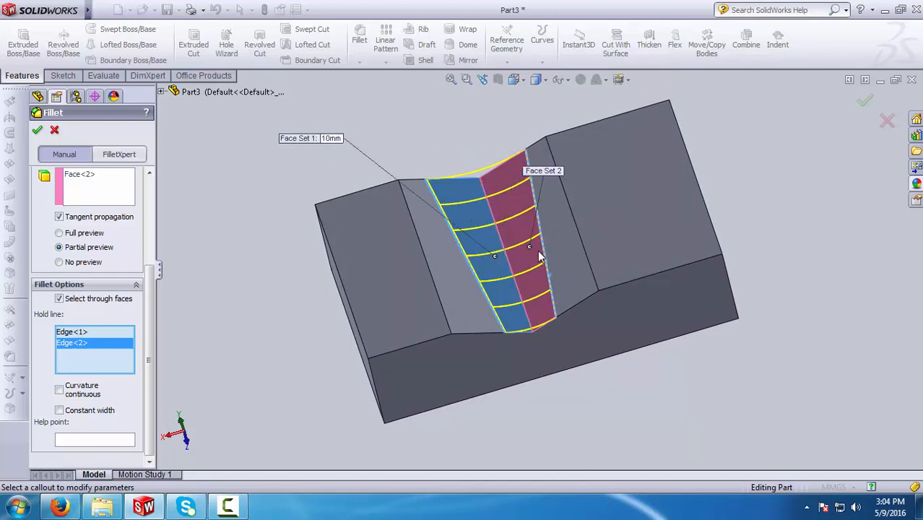
scroll(545, 262, up, 2)
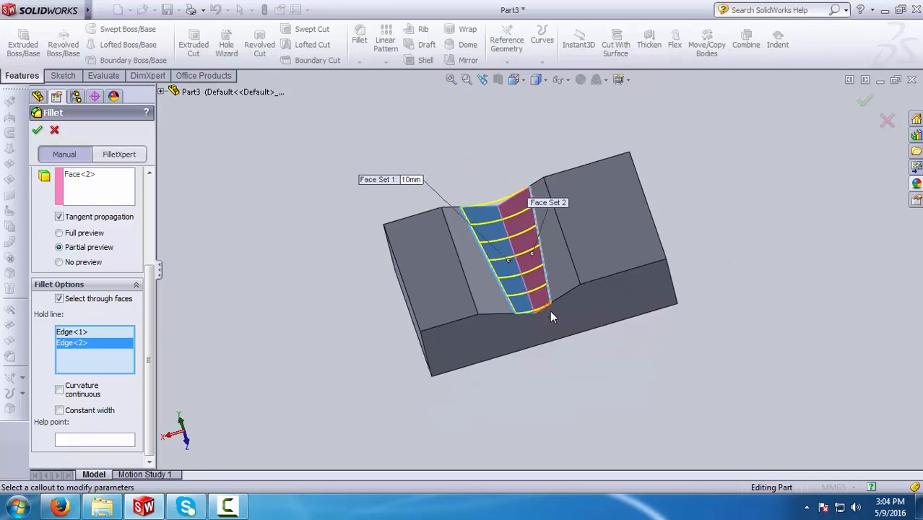
middle_drag(551, 312, 587, 311)
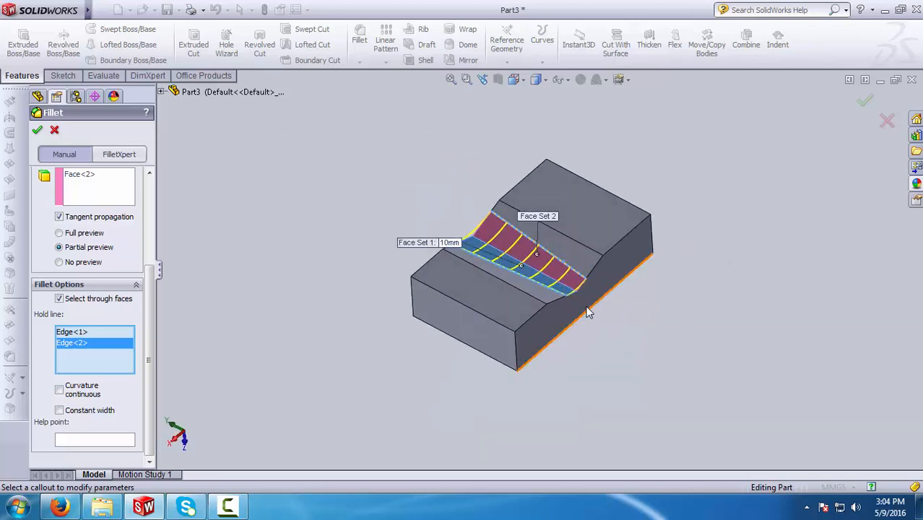
click(862, 106)
click(755, 205)
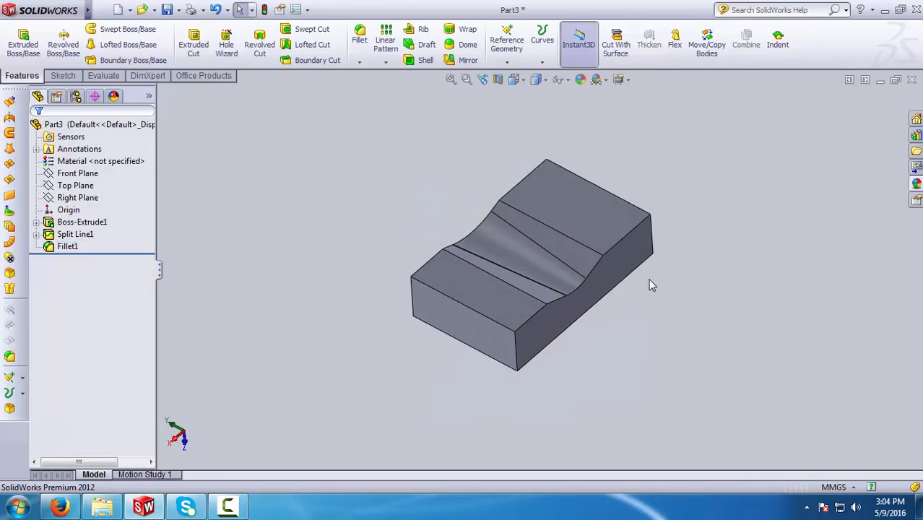
scroll(651, 284, down, 3)
middle_drag(650, 283, 631, 227)
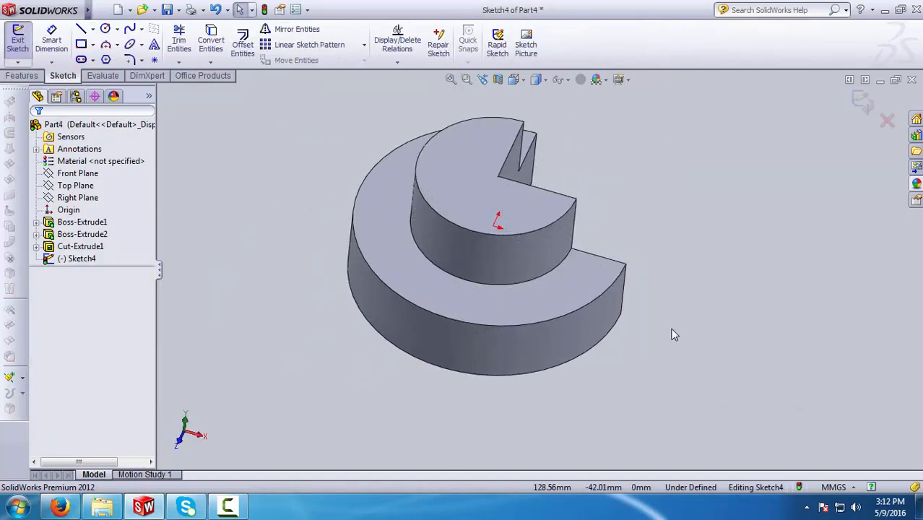
- Start a spline in the open sketch and view the stepped disc's lower ring-shaped face straight on
middle_drag(671, 320, 669, 299)
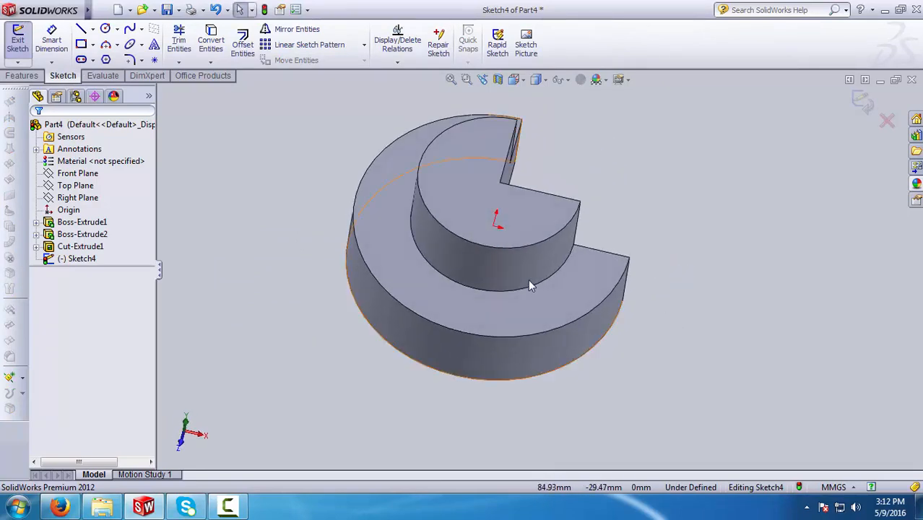
click(563, 320)
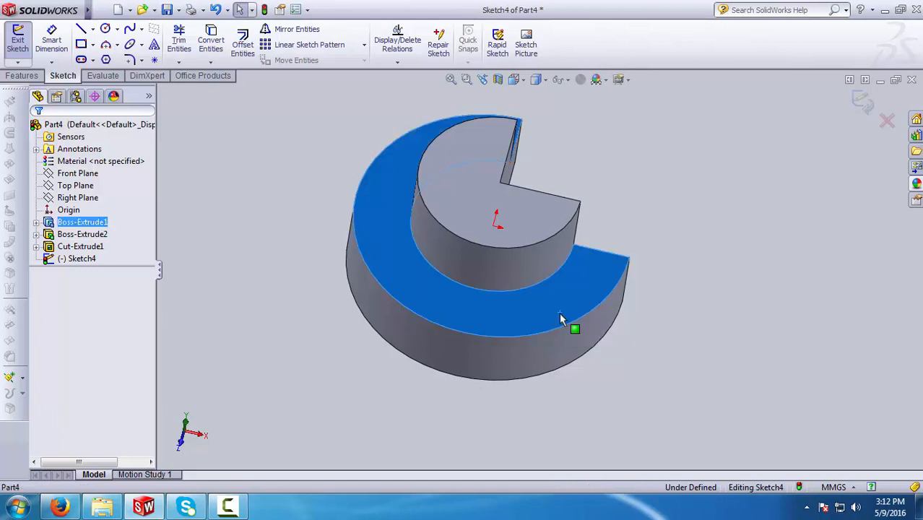
click(760, 287)
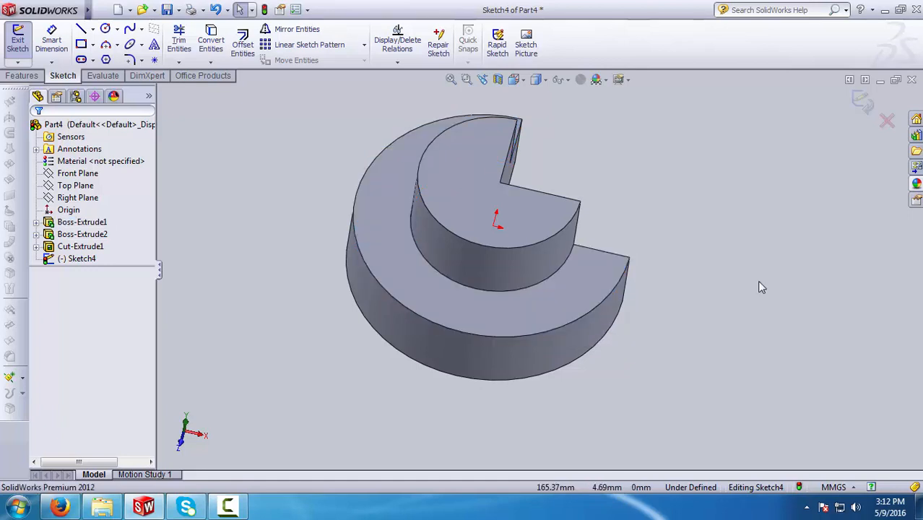
click(598, 273)
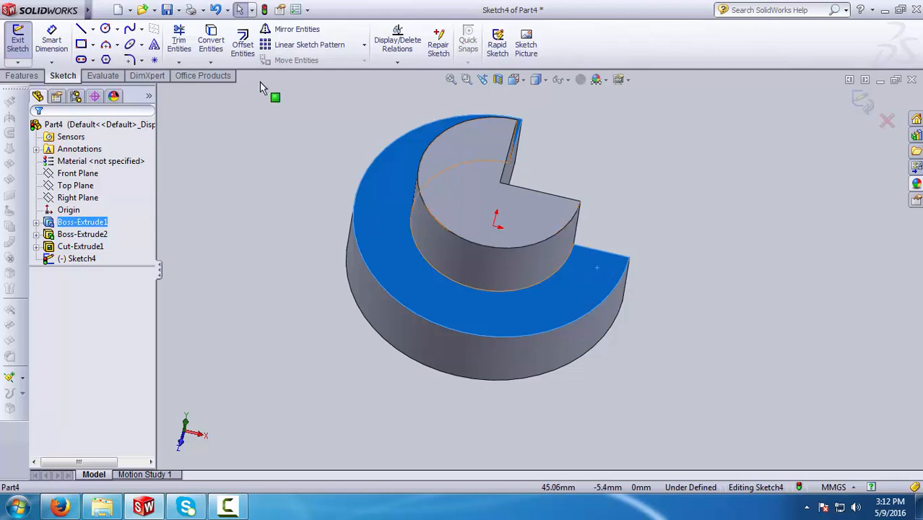
click(132, 34)
scroll(495, 119, up, 1)
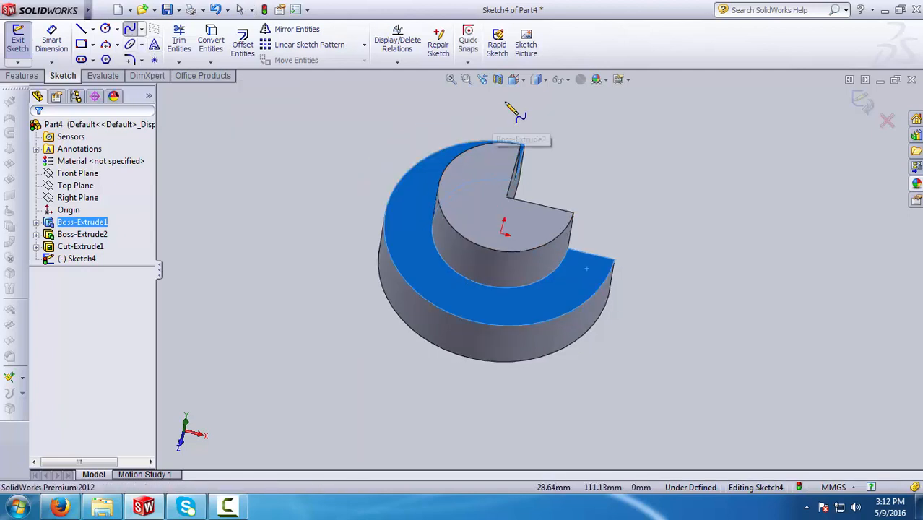
click(518, 81)
click(583, 131)
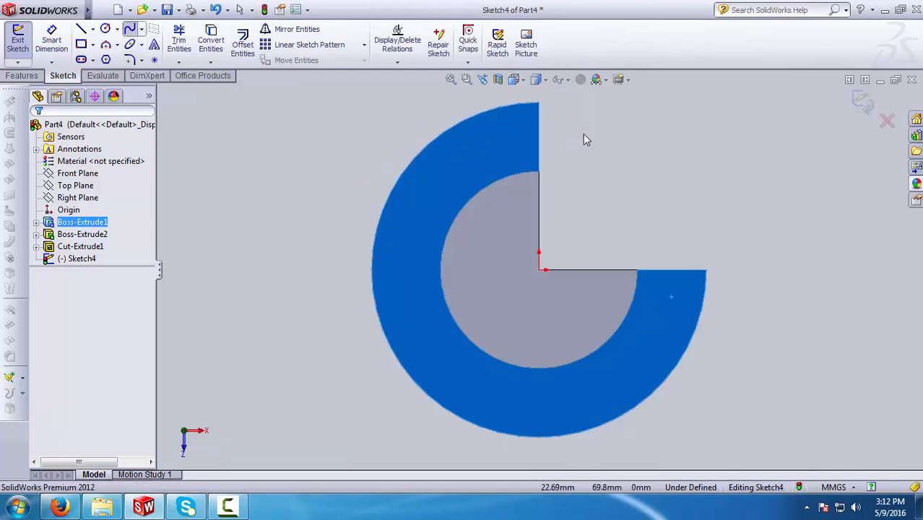
- Sketch a five-point spline around the lower ring face, from one straight cut edge to the other, ending near the inner boss
click(538, 135)
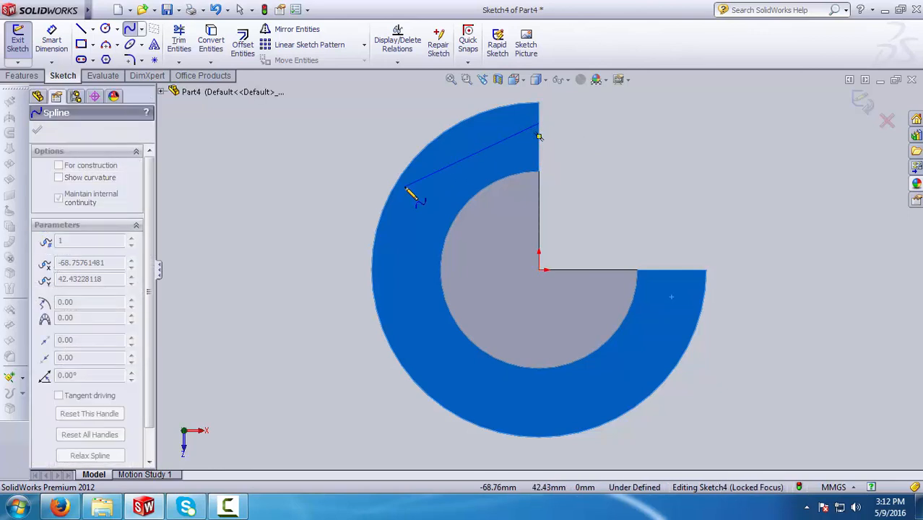
click(402, 232)
click(442, 367)
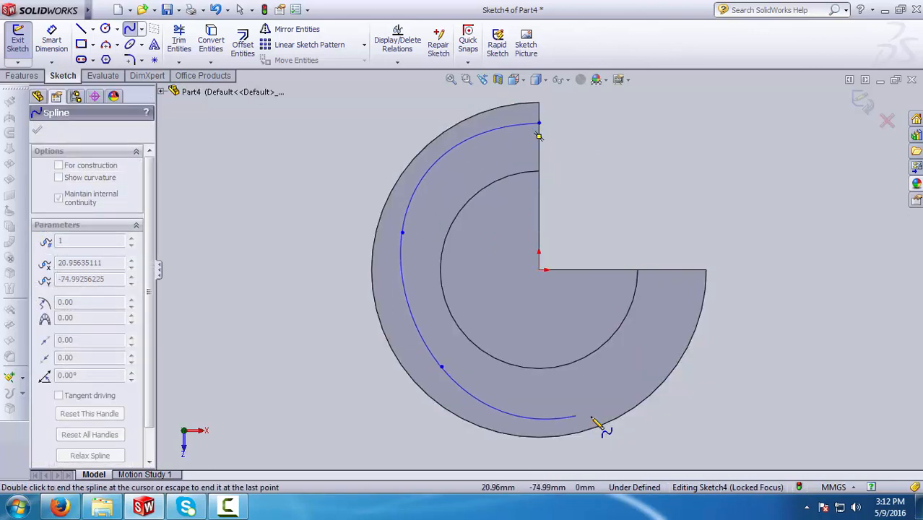
click(616, 377)
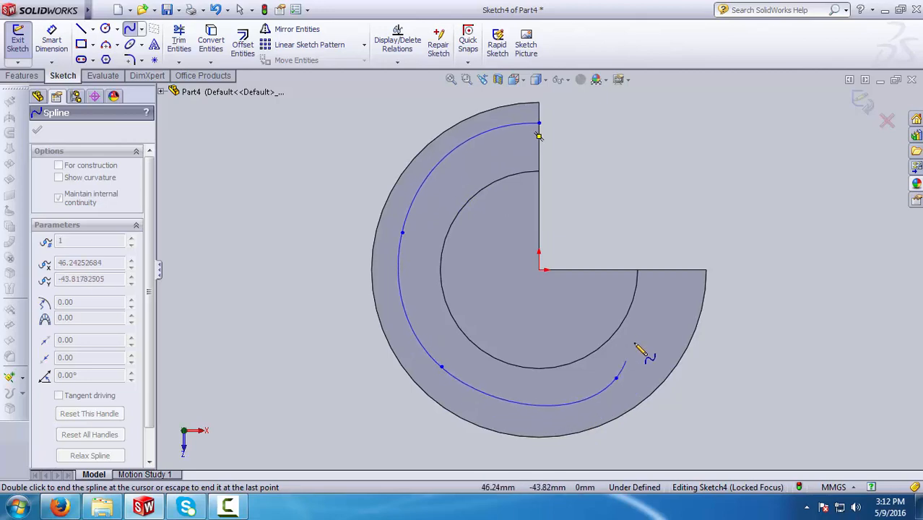
right_click(649, 271)
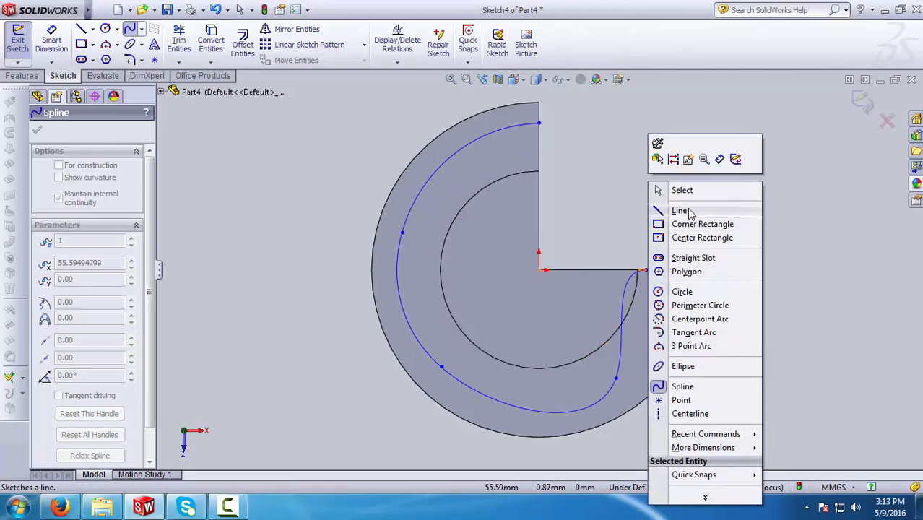
click(686, 192)
scroll(703, 365, up, 3)
middle_drag(703, 366, 705, 217)
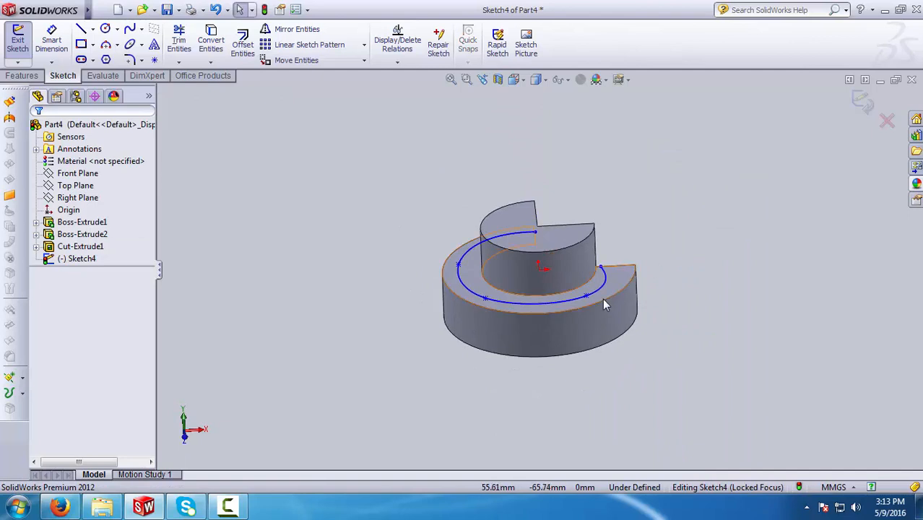
scroll(602, 298, down, 1)
middle_drag(602, 299, 608, 314)
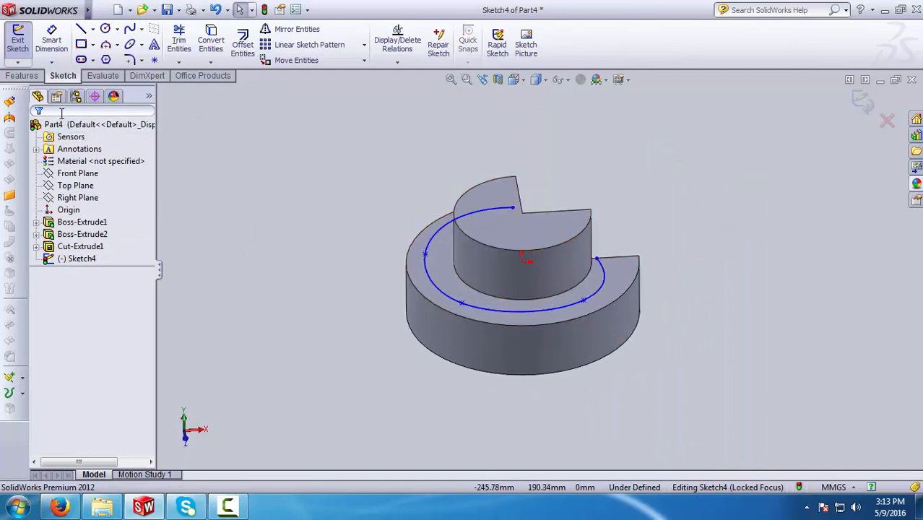
- Create a projection split line from the current spline sketch onto the lower ring-shaped face
click(23, 76)
click(542, 39)
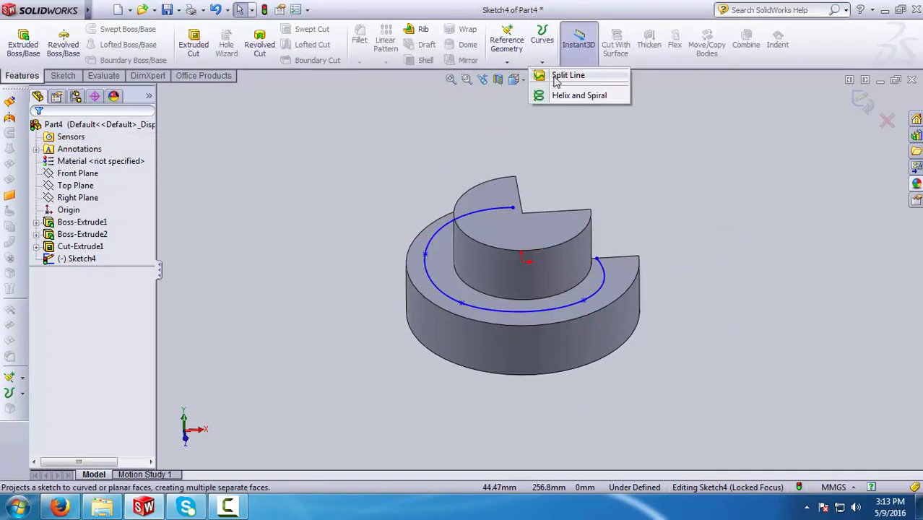
click(557, 75)
mouse_move(679, 269)
middle_down()
mouse_move(734, 264)
mouse_move(674, 283)
middle_up()
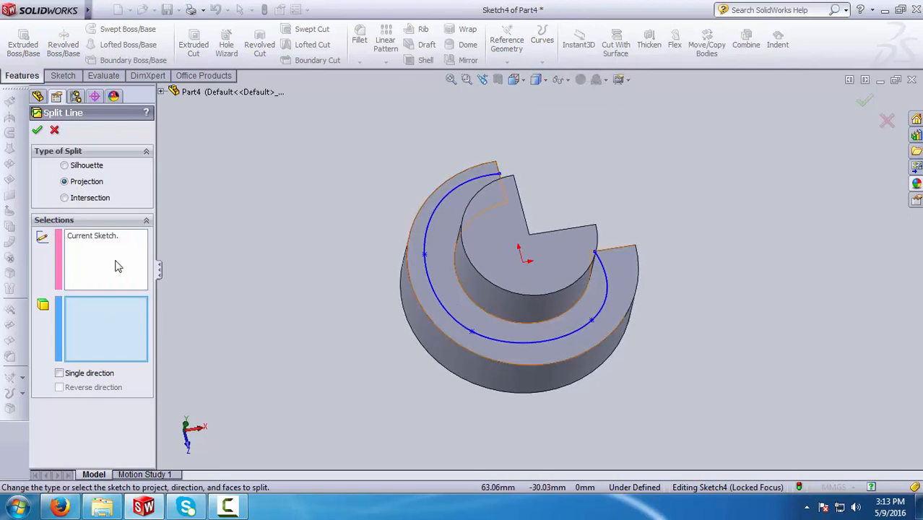
click(99, 242)
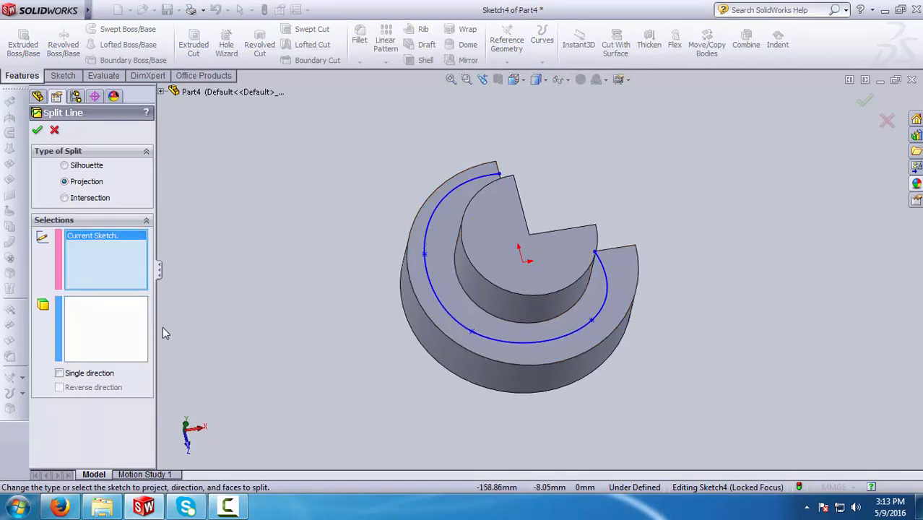
click(135, 338)
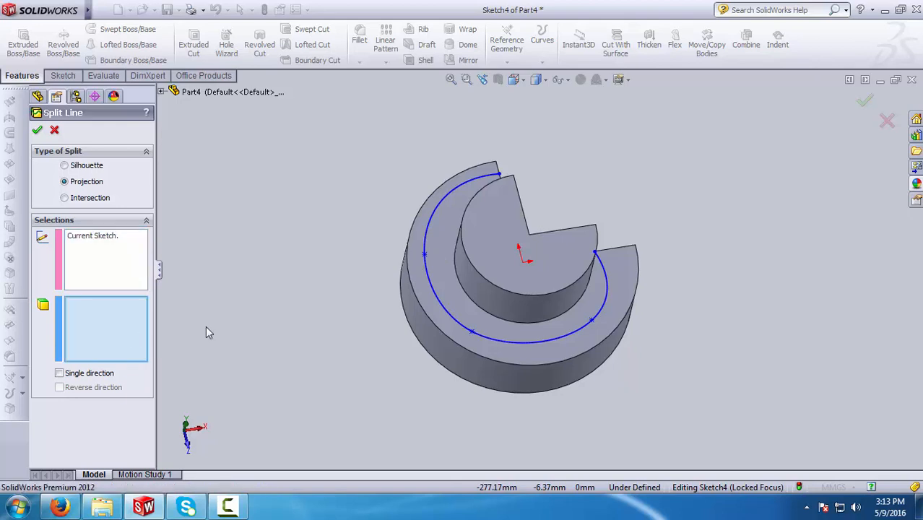
click(443, 292)
scroll(445, 294, down, 4)
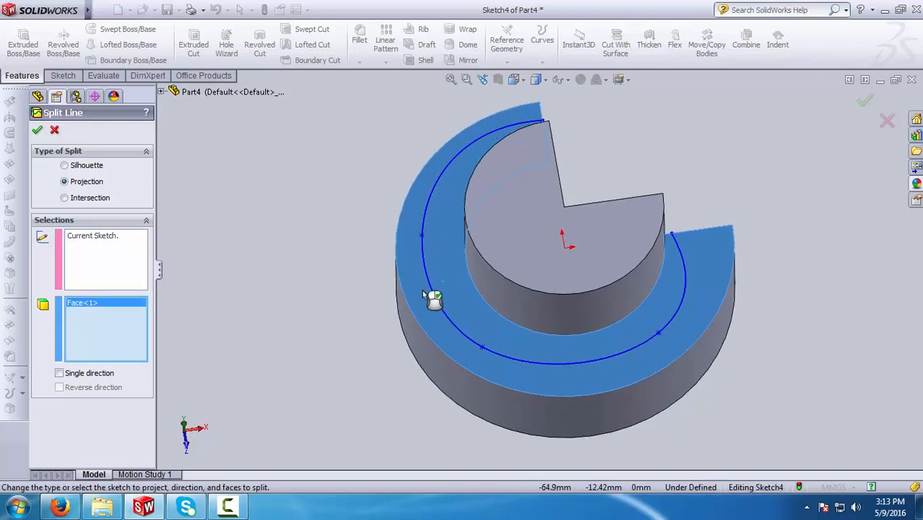
click(866, 103)
- Start a face fillet with the inner boss's cylindrical wall as face set 1 and the inner split ring face as face set 2
middle_drag(765, 203, 721, 288)
mouse_move(643, 280)
middle_down()
mouse_move(651, 268)
mouse_move(656, 281)
middle_up()
click(360, 38)
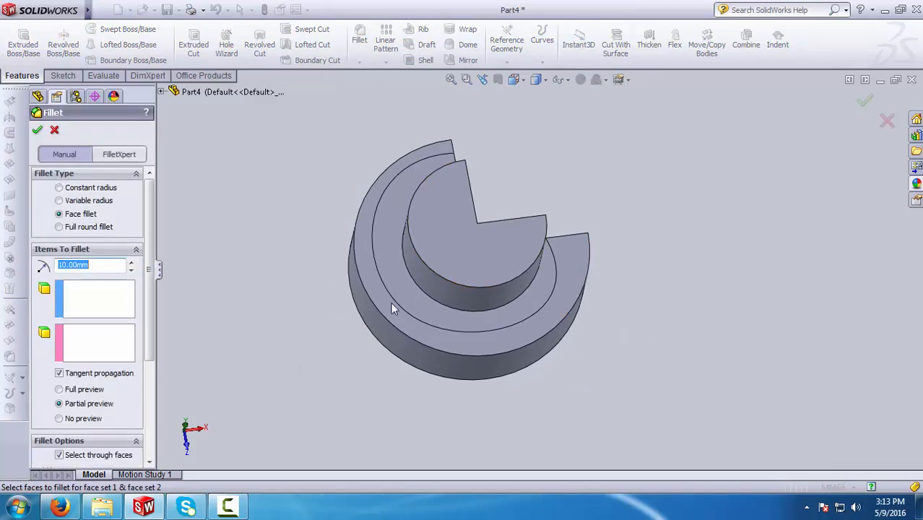
middle_drag(391, 307, 375, 137)
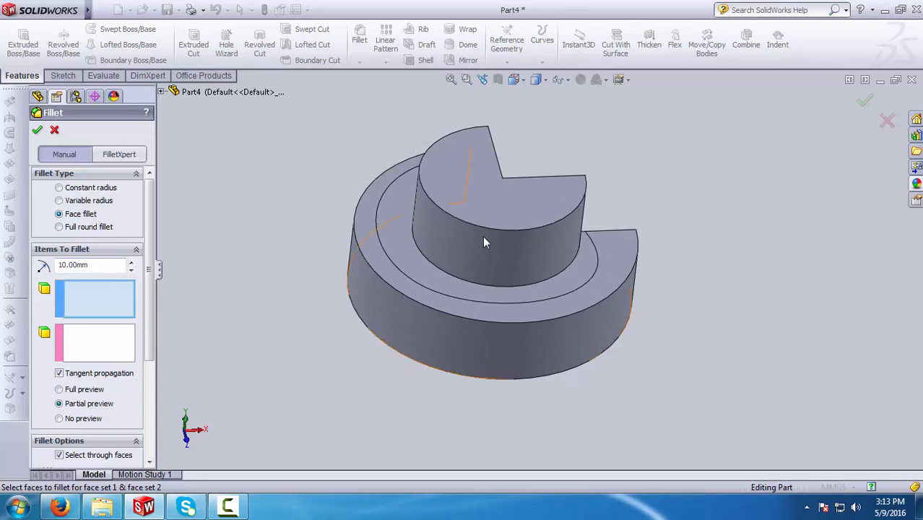
click(463, 245)
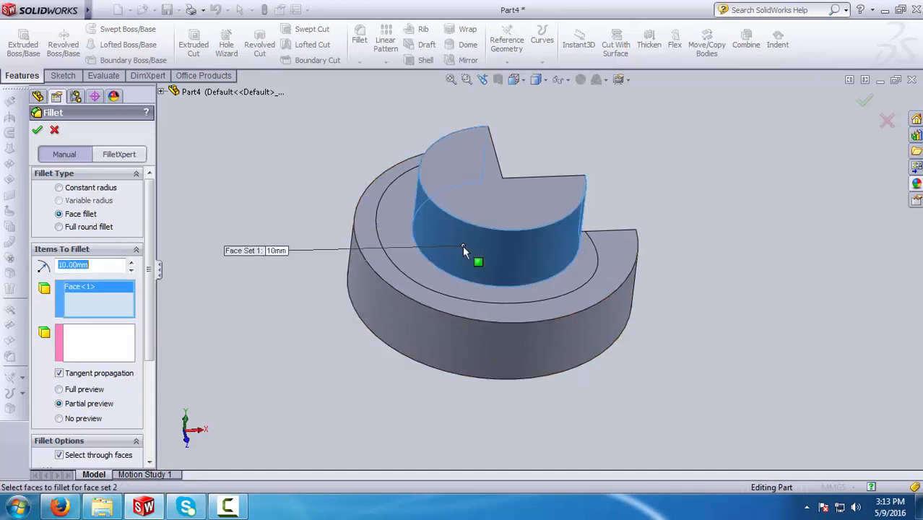
click(121, 345)
scroll(398, 264, down, 1)
middle_drag(406, 291, 434, 294)
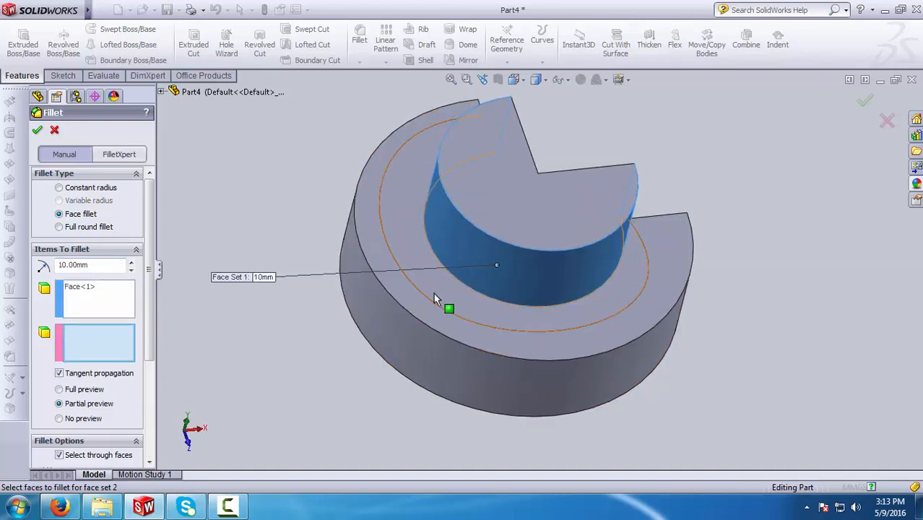
click(444, 286)
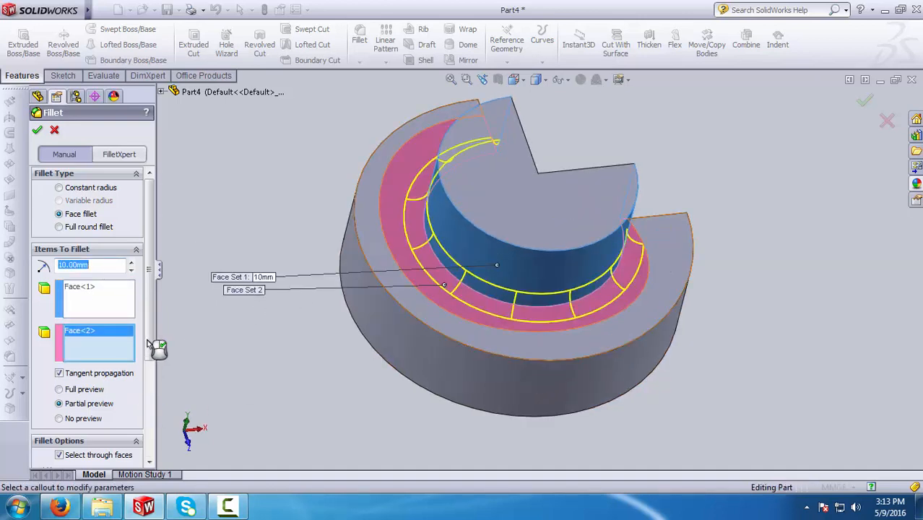
- Use the split line on the ring face as the fillet's hold line and accept the face fillet
scroll(148, 346, down, 3)
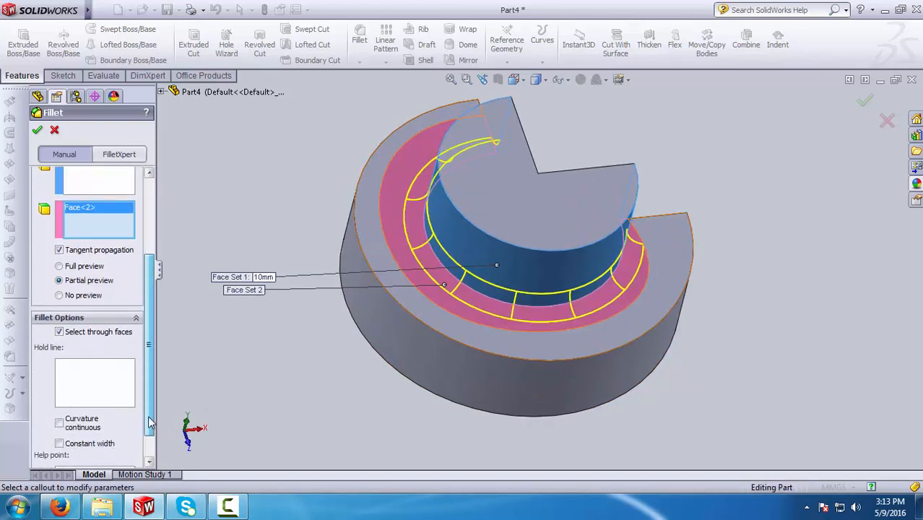
click(83, 388)
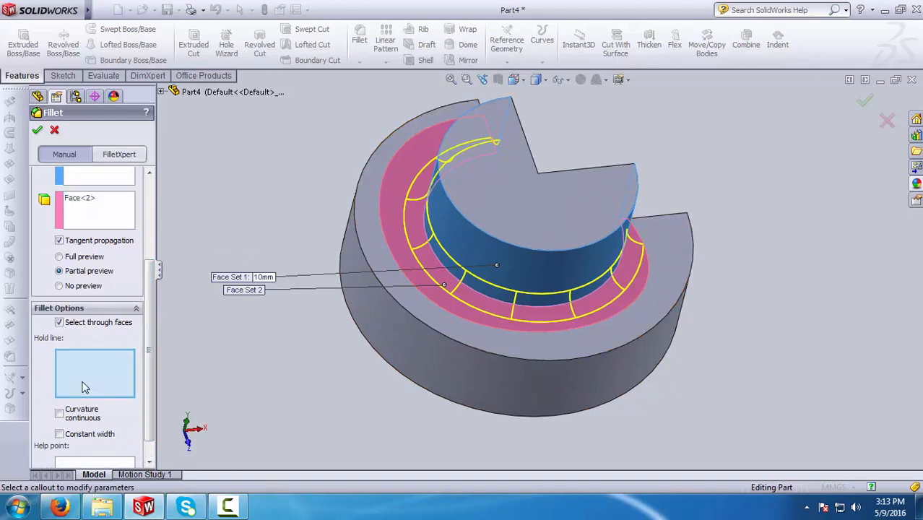
click(384, 235)
middle_drag(386, 232, 377, 261)
click(873, 100)
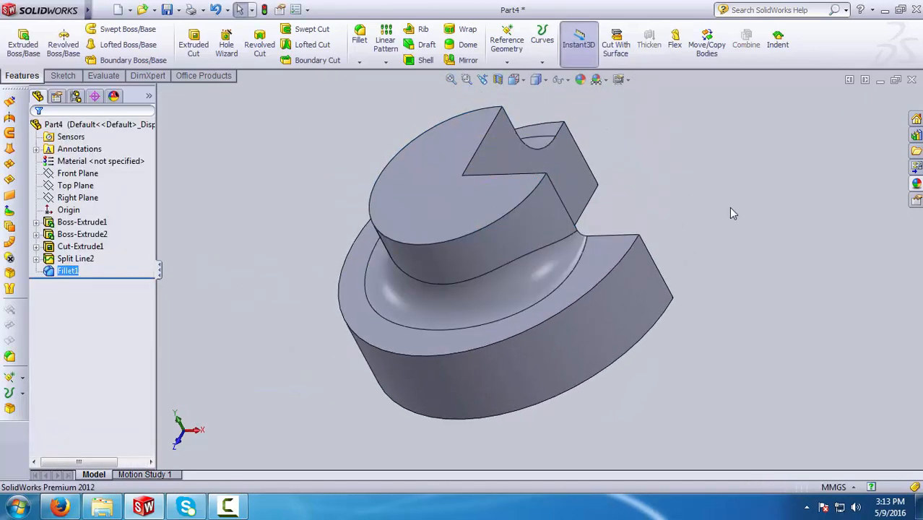
- Display the filleted stepped disc shaded without edges
middle_drag(735, 208, 609, 150)
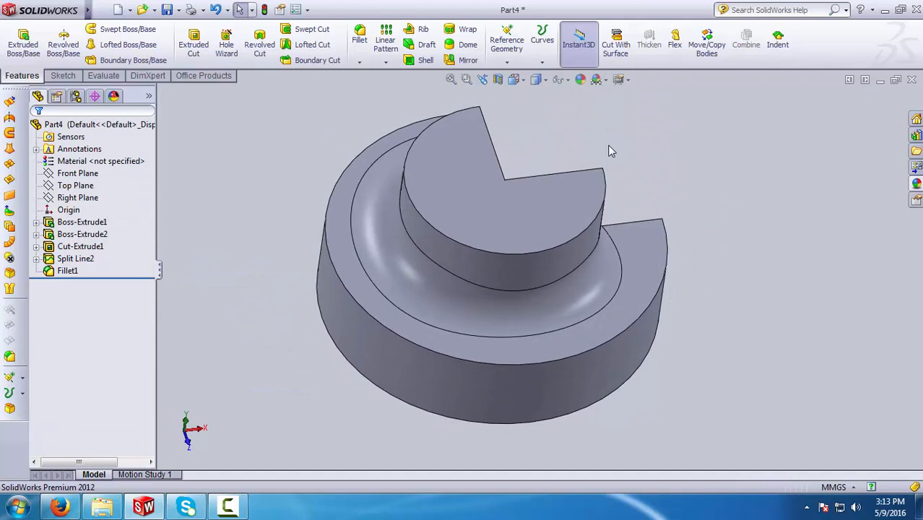
click(536, 80)
click(538, 112)
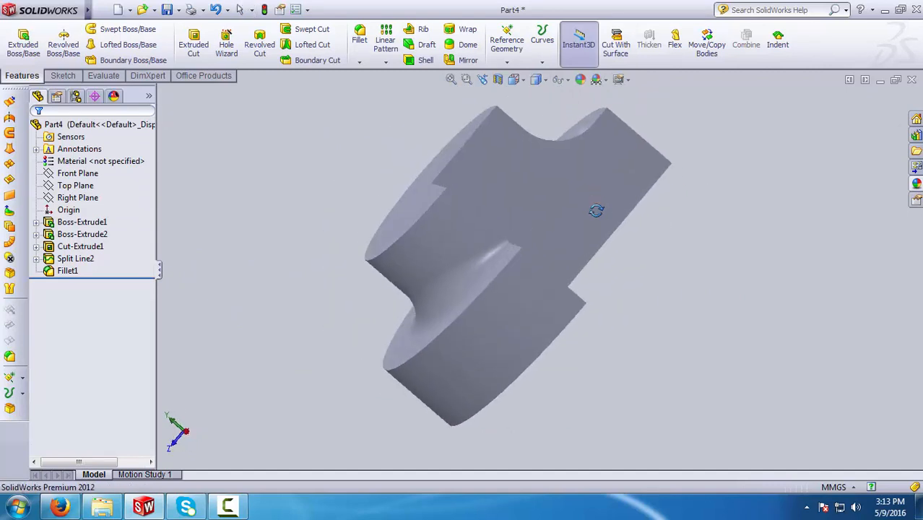